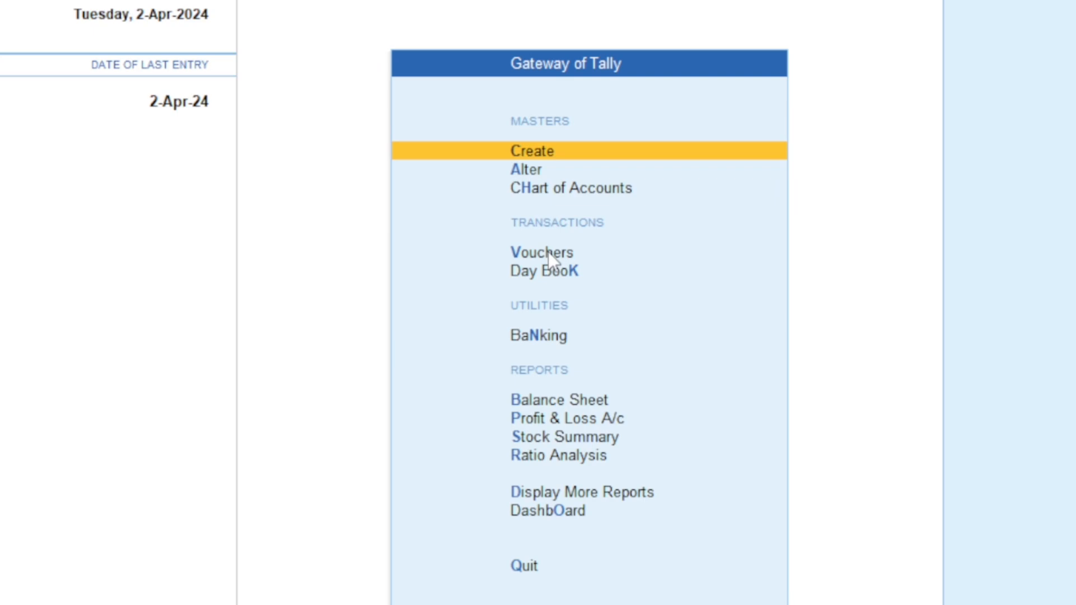
- Start a contra voucher and credit the Cash ledger with 15,000
left_click(548, 253)
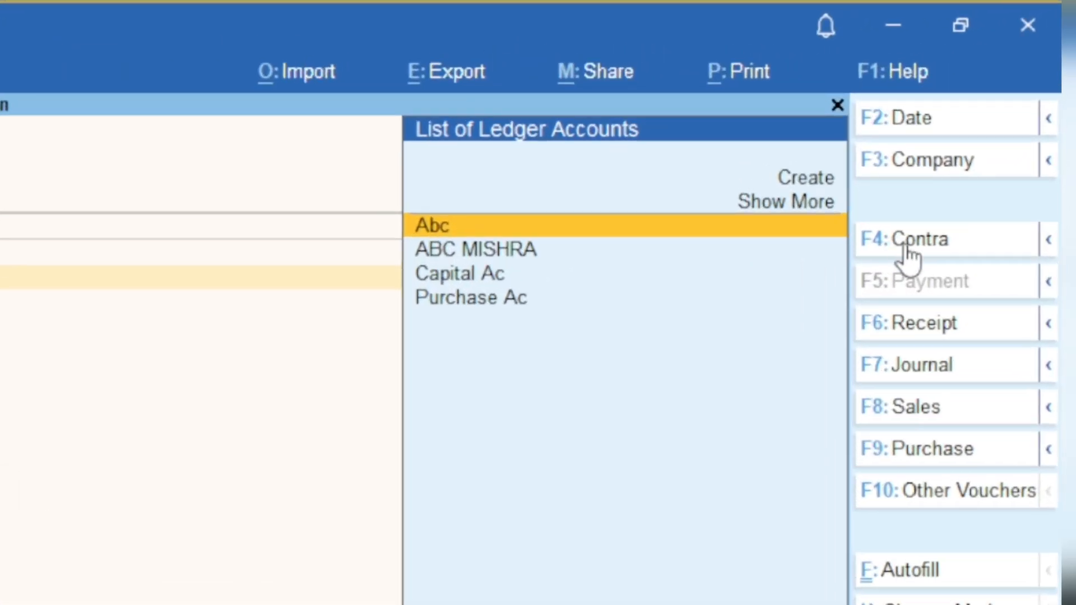
key("F4")
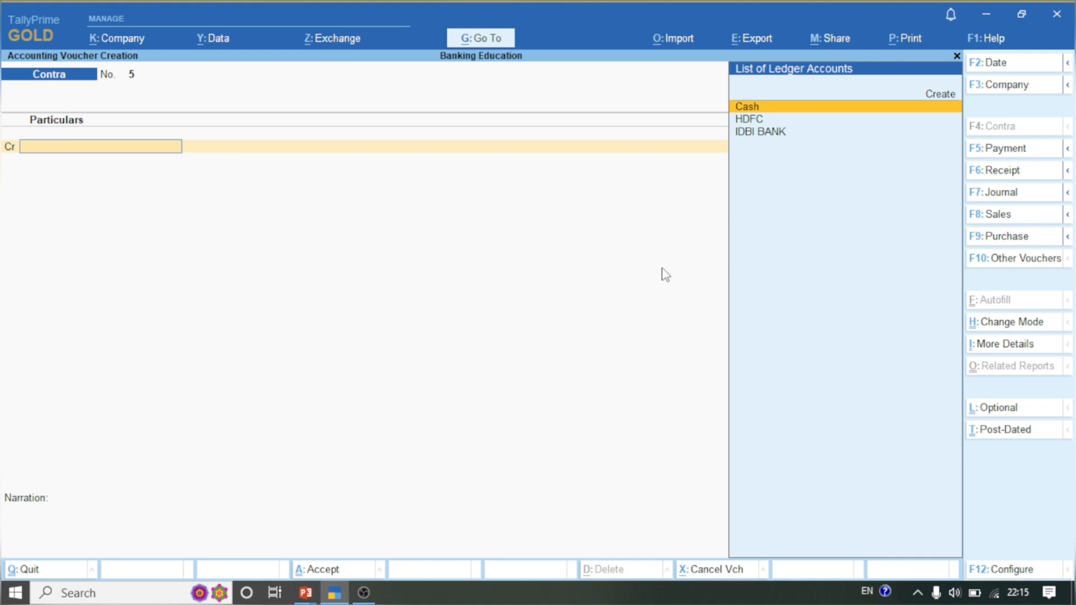
key("Return")
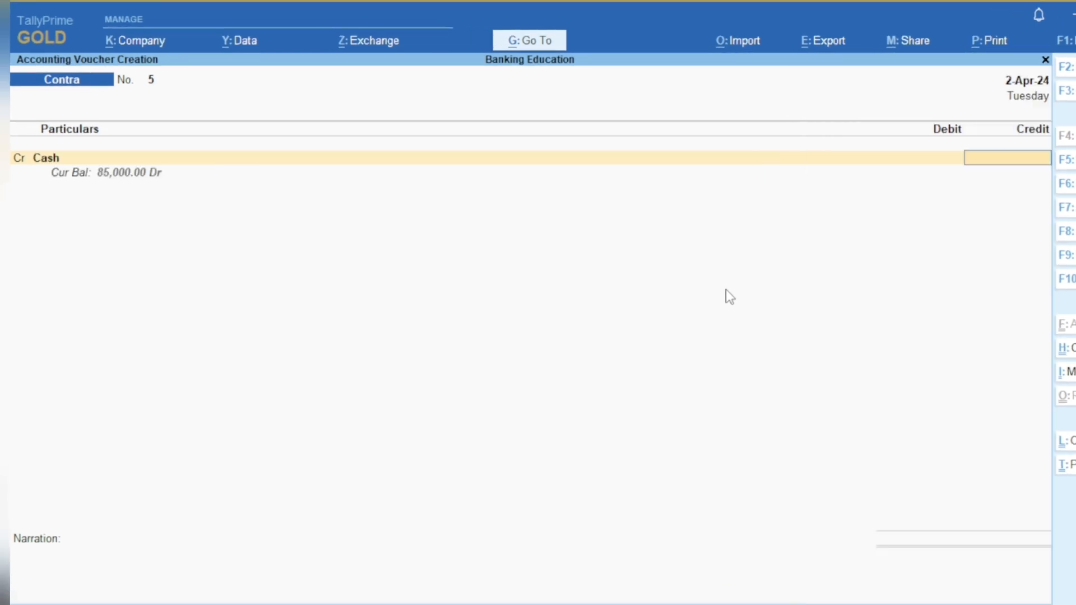
type("15")
type("000")
key("Return")
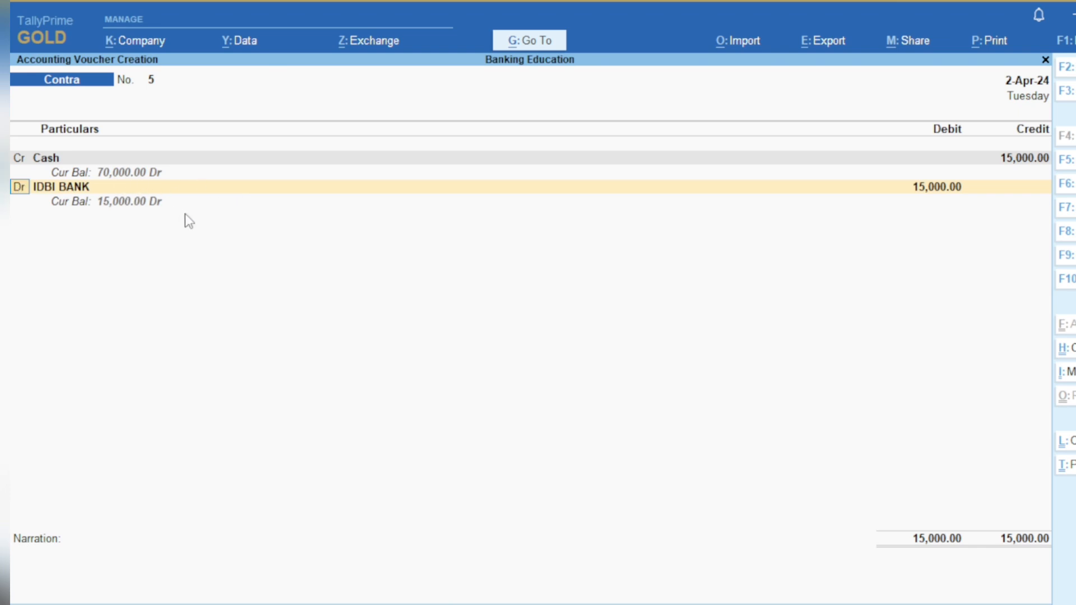
- Debit IDBI BANK with 15,000 and allocate the full amount as a Cash transaction
key("Return")
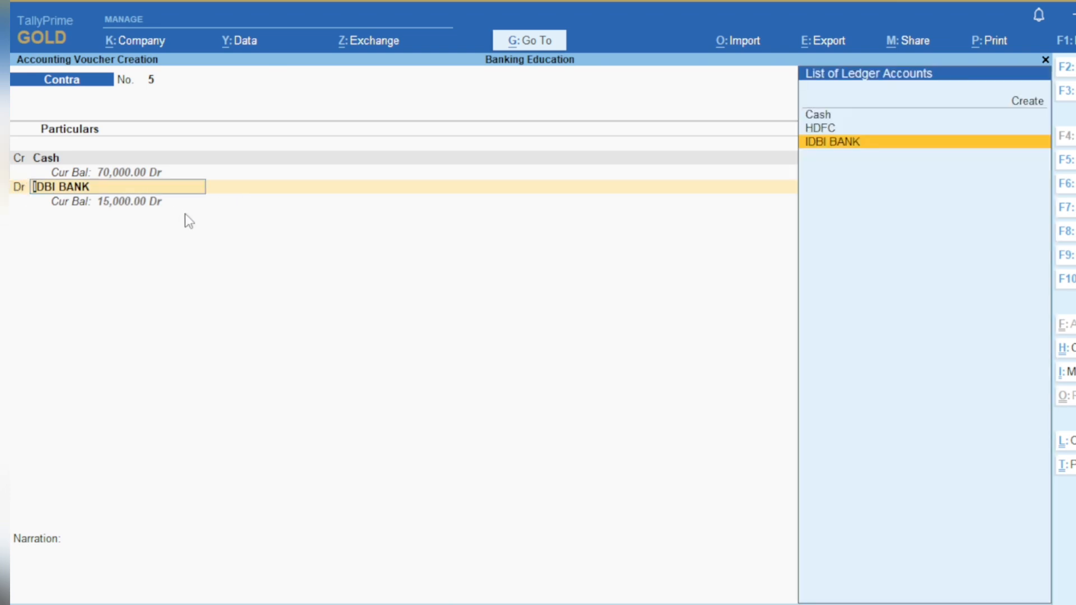
key("Return")
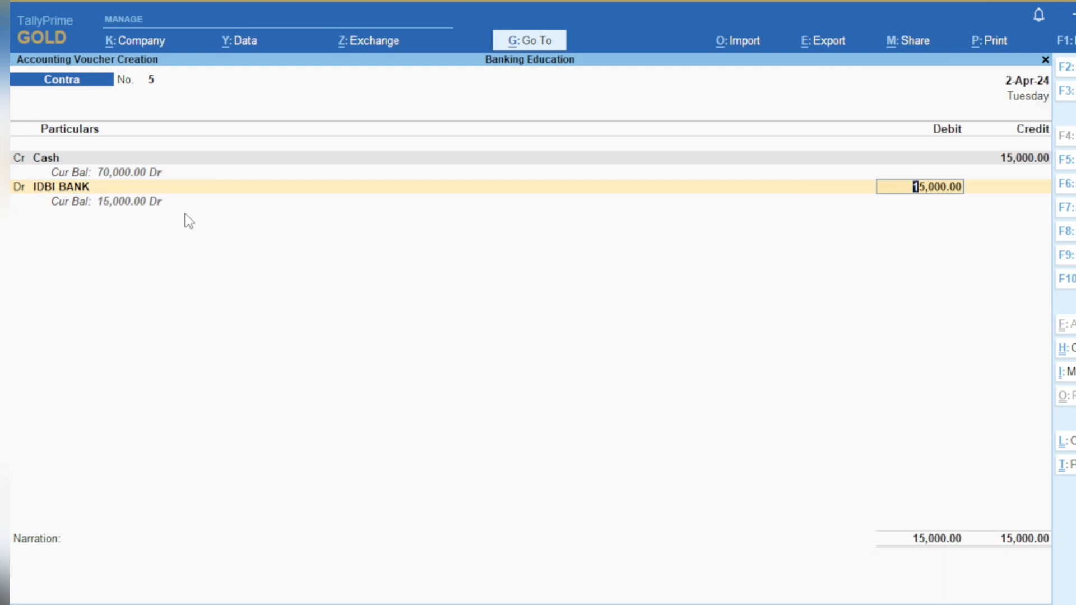
key("Return")
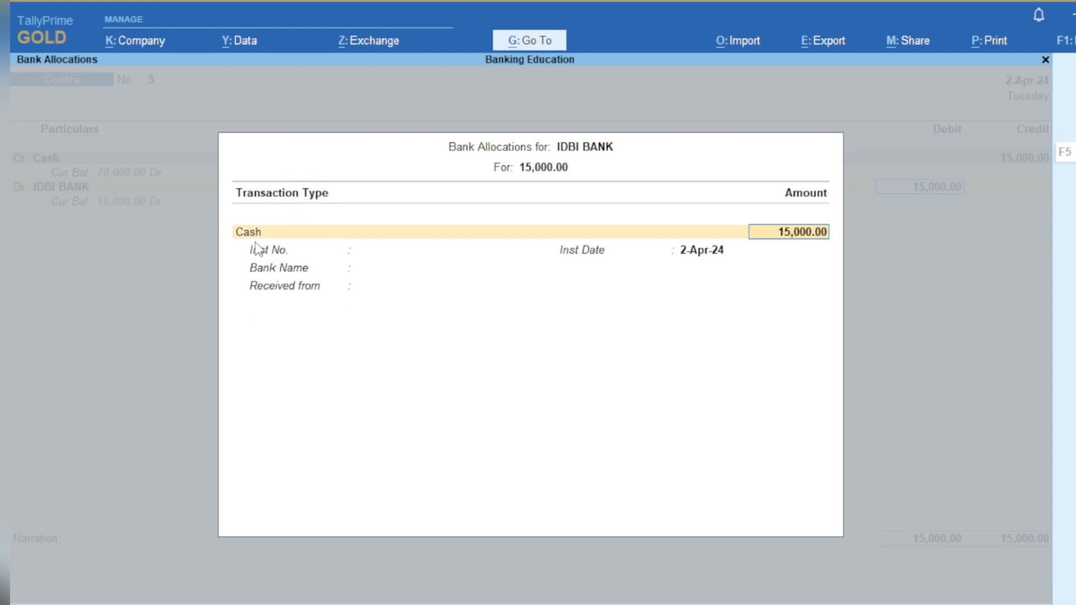
key("Return")
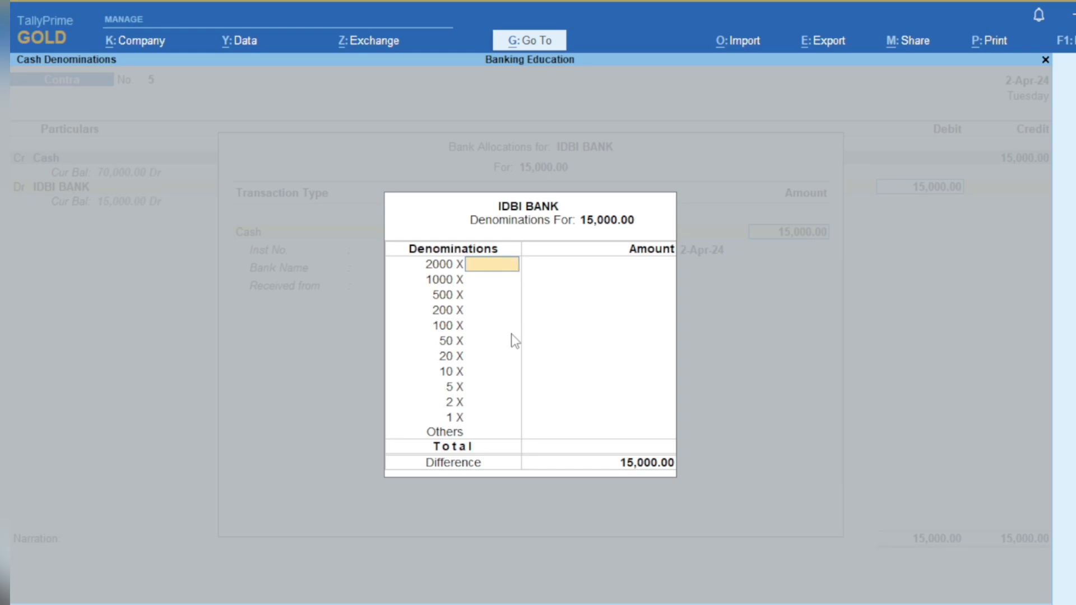
- Enter the cash denominations as 10 notes of 500, 25 of 200 and 50 of 100, and accept the total
key("Return")
key("Return")
type("10")
key("Return")
type("25")
key("Return")
type("50")
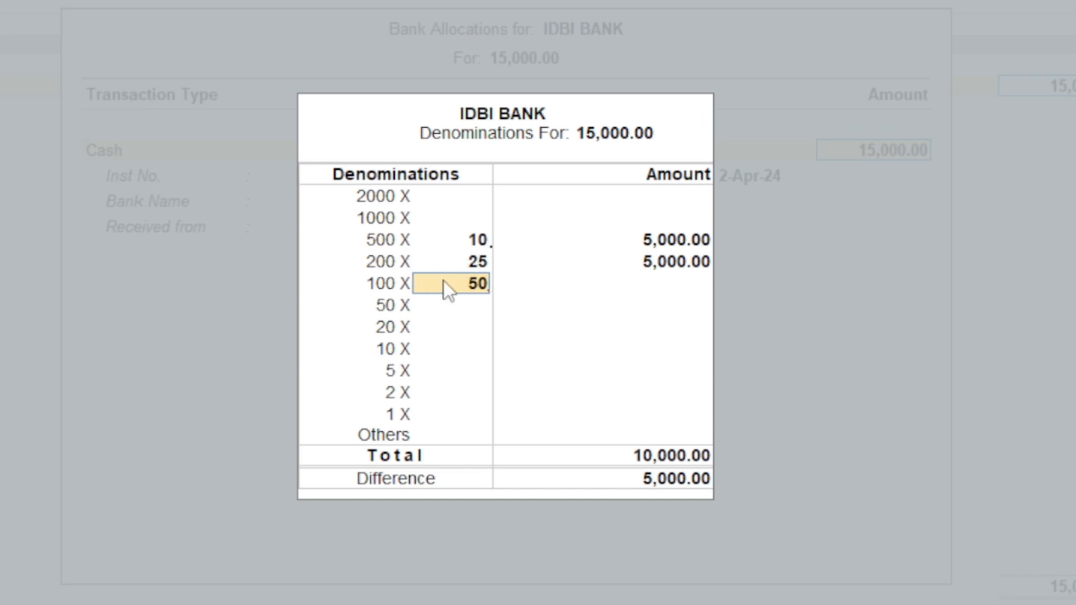
key("Return")
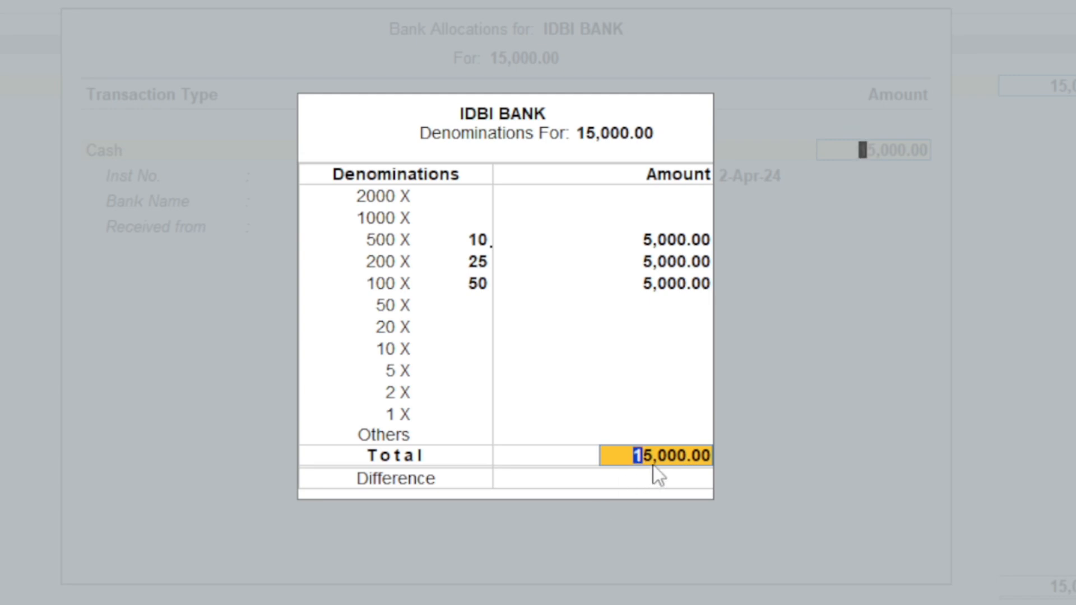
key("Return")
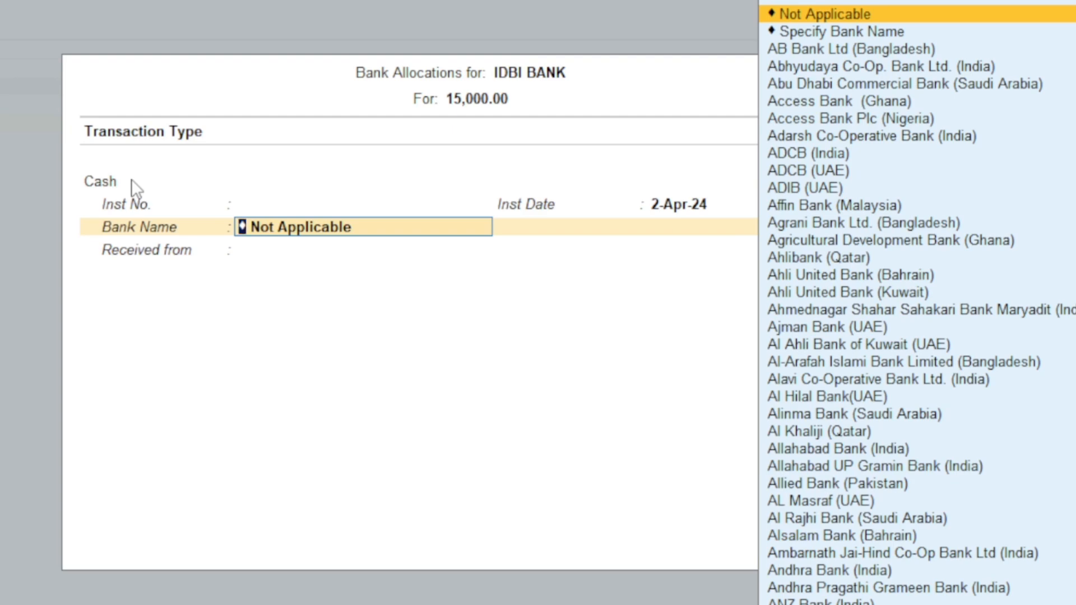
- Keep the bank name as Not Applicable, leave the received-from and narration fields blank, and save the contra voucher
key("Return")
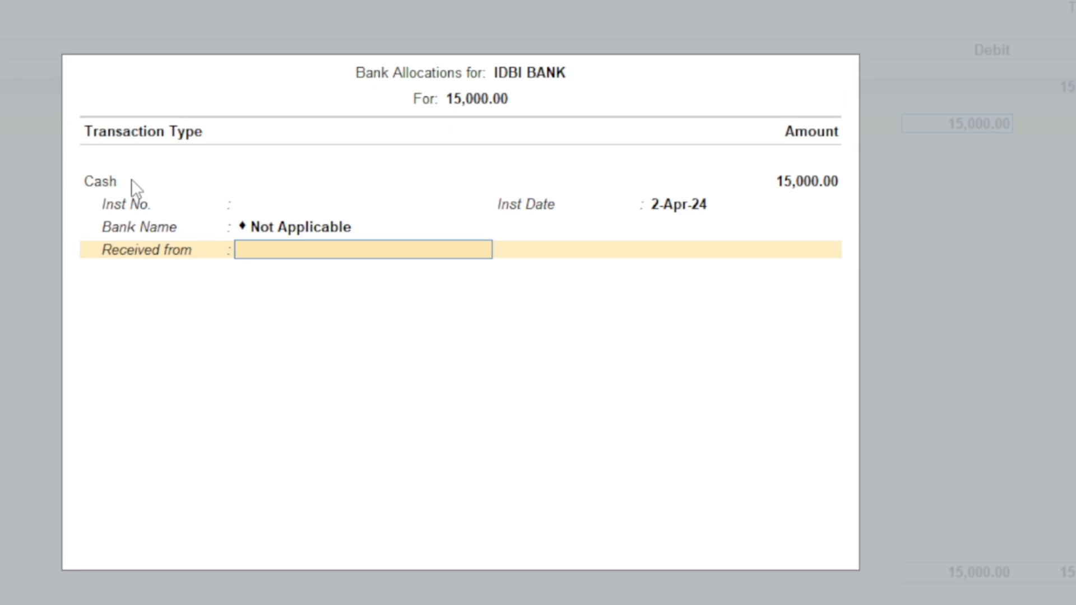
key("Return")
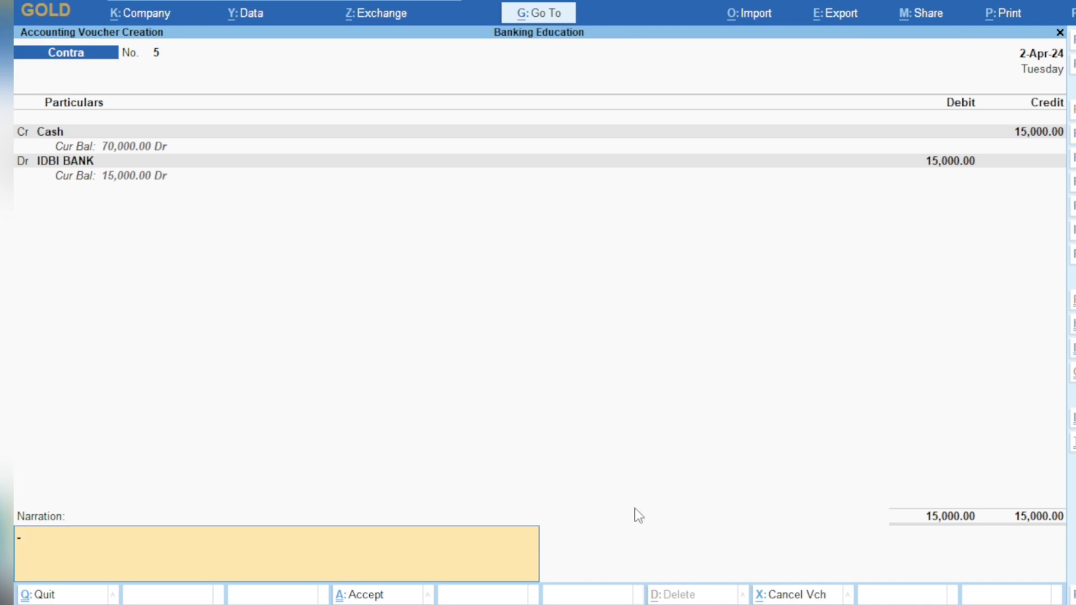
key("Return")
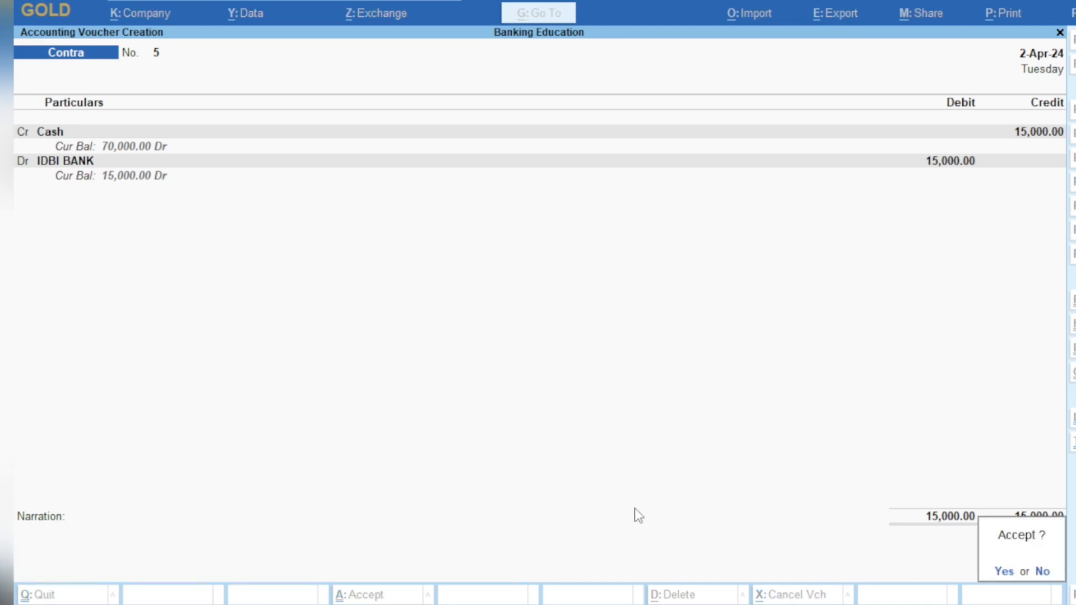
key("Return")
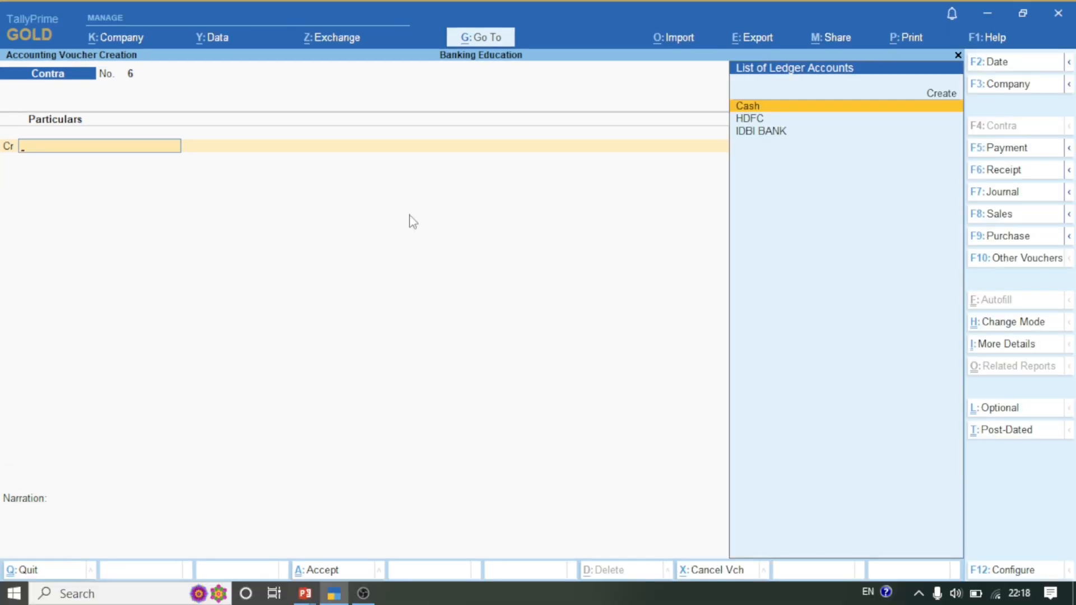
- Reopen the just-saved contra voucher to review its entries, and return to the Gateway of Tally
key("Page_Up")
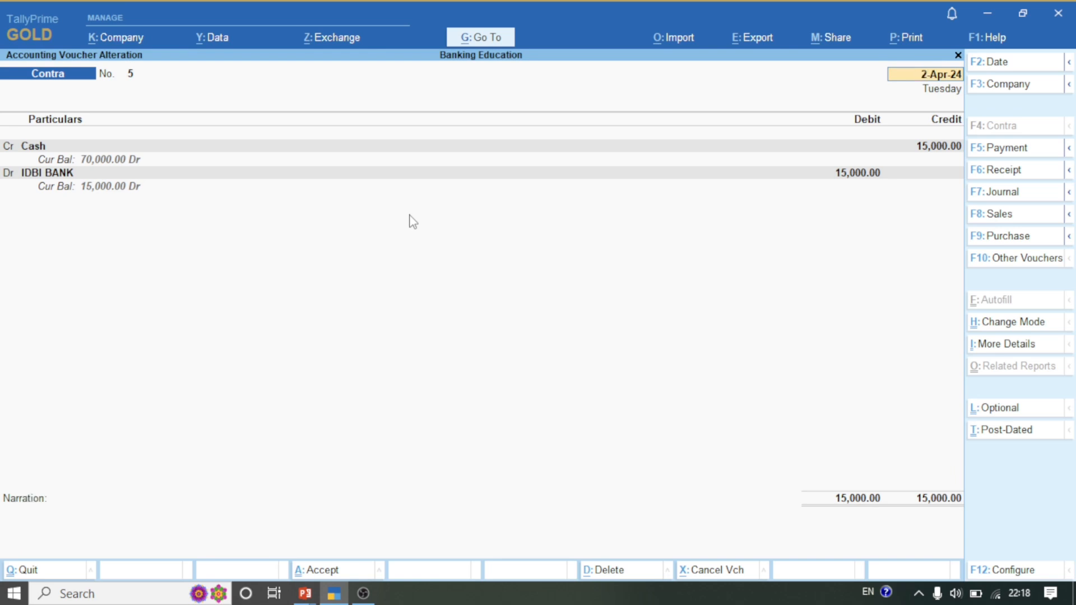
key("BackSpace")
key("Escape")
key("y")
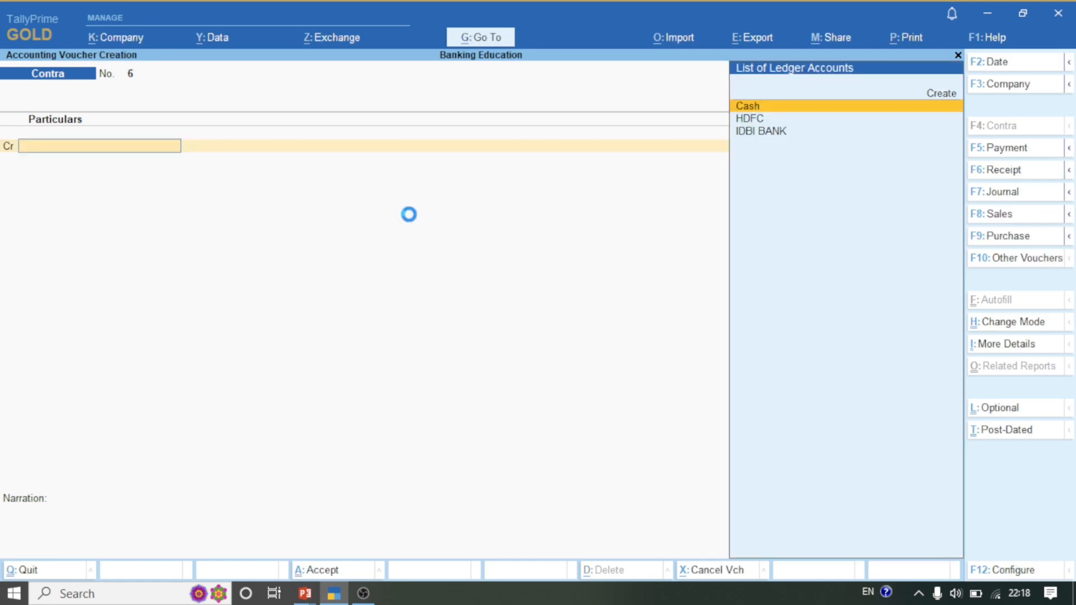
key("Escape")
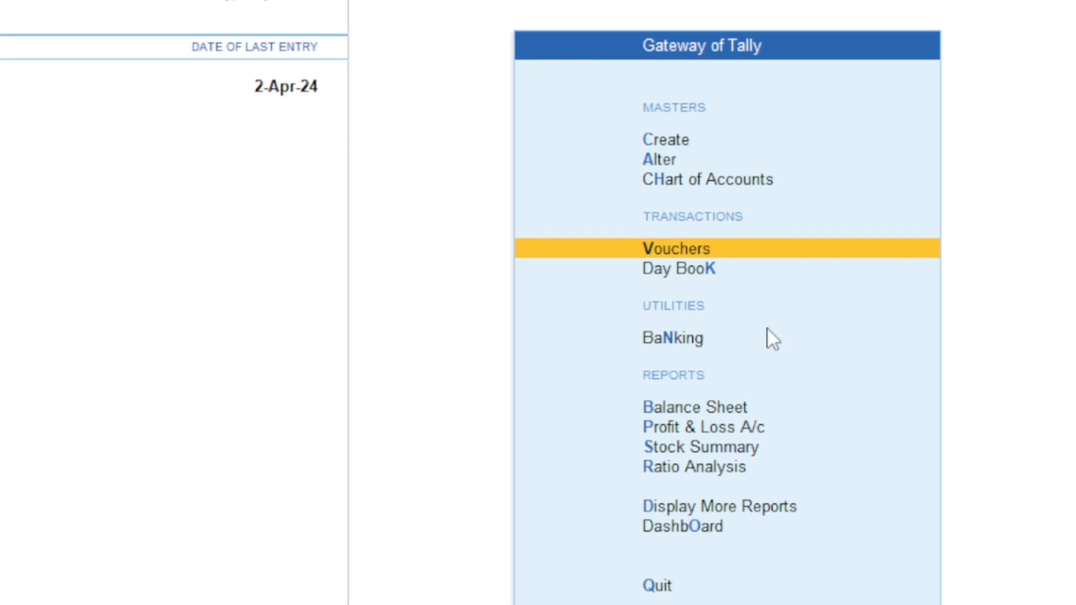
- Open the banking deposit slip report for IDBI BANK and switch it to cash deposits
left_click(690, 340)
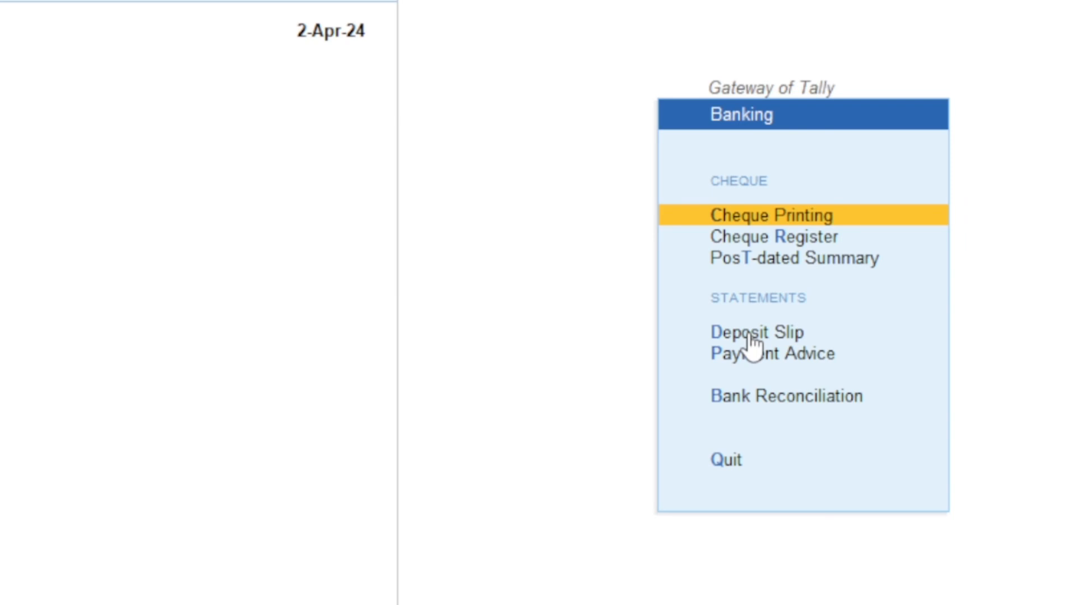
left_click(751, 336)
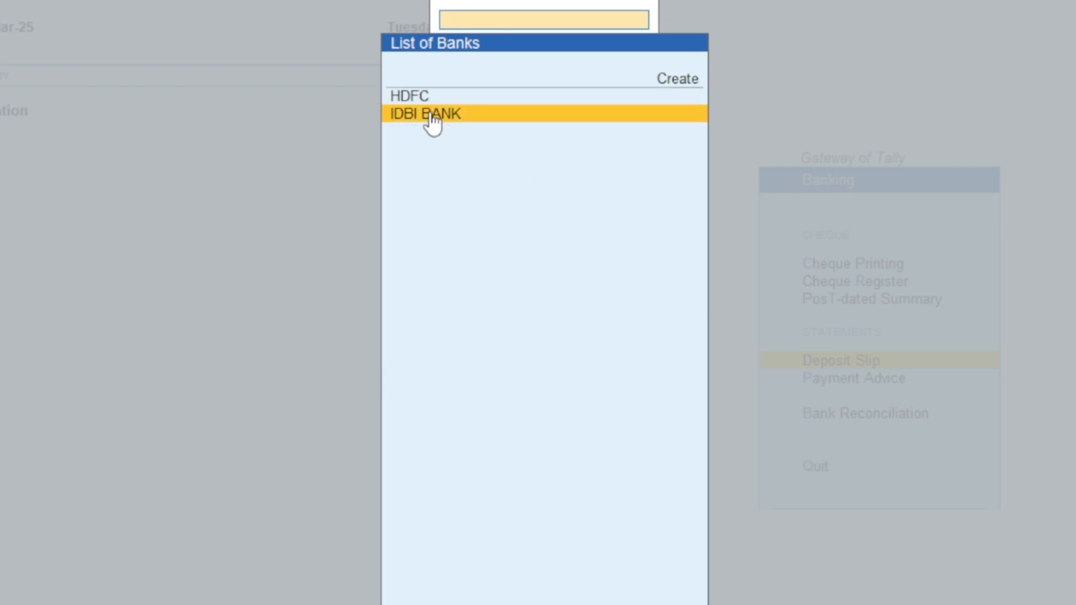
left_click(433, 117)
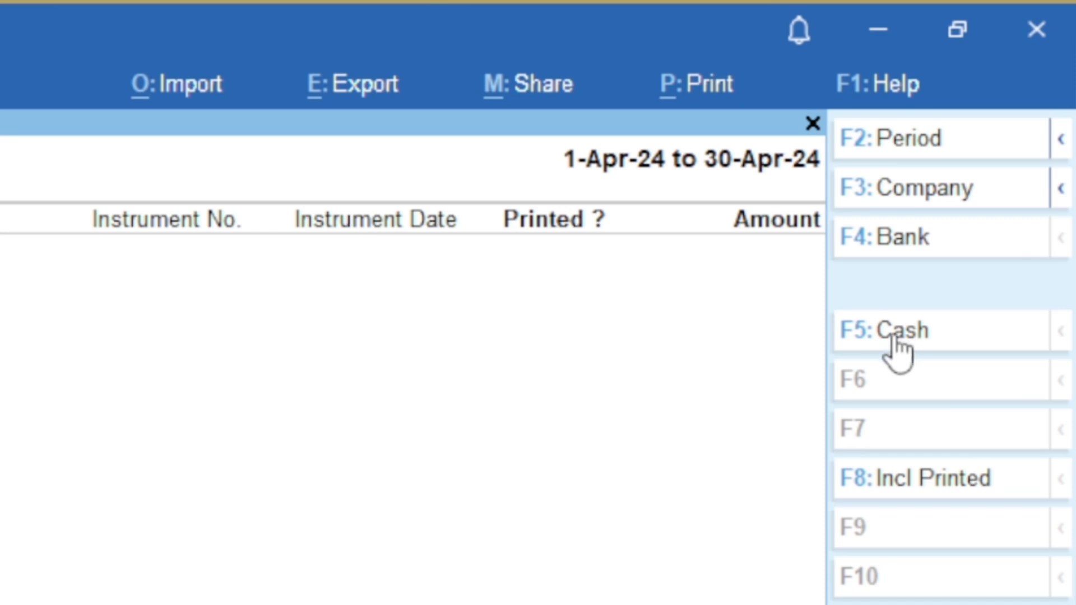
key("F5")
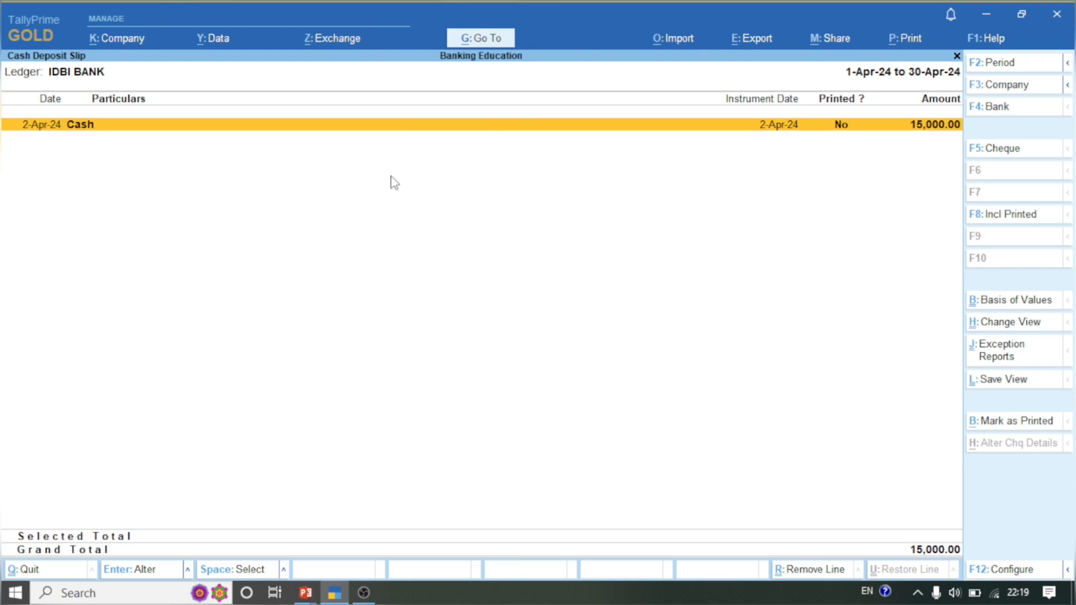
- Select the 2-Apr-24 cash deposit entry and open the print preview of its deposit slip
key("space")
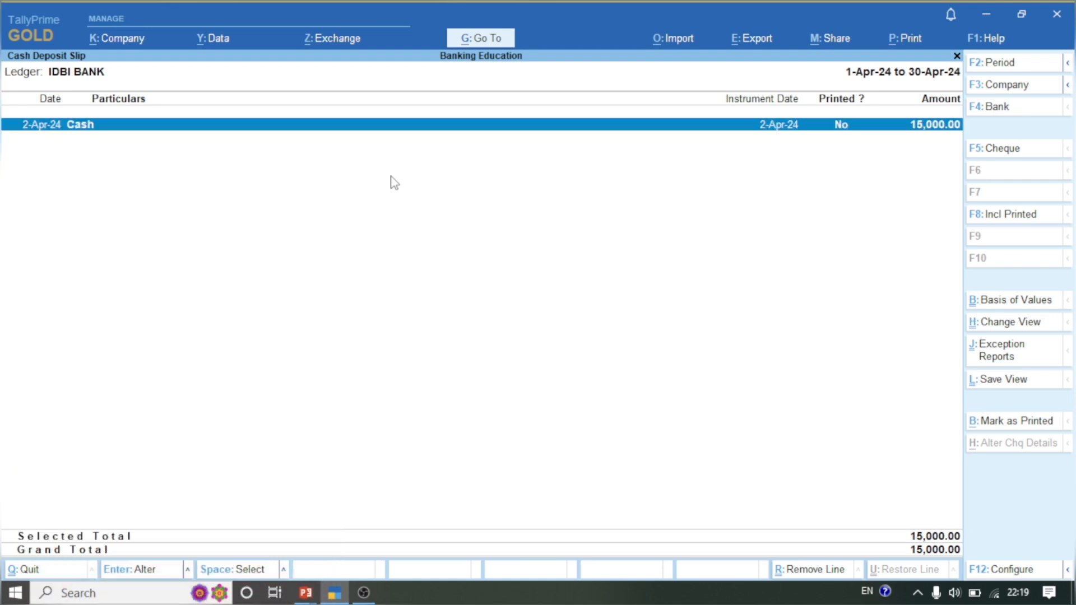
key("alt+p")
key("alt+p")
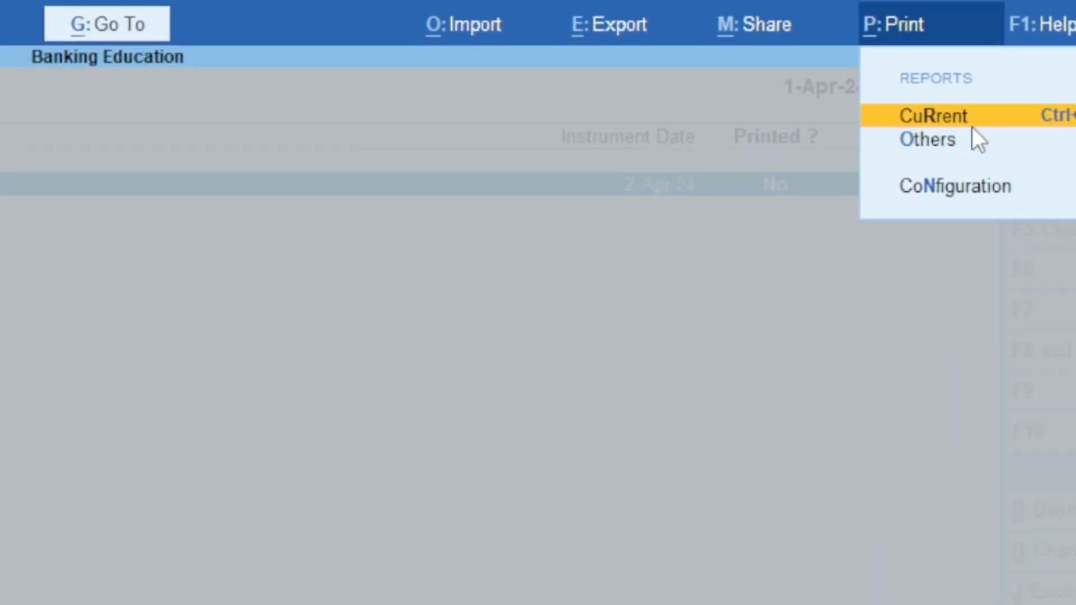
left_click(972, 124)
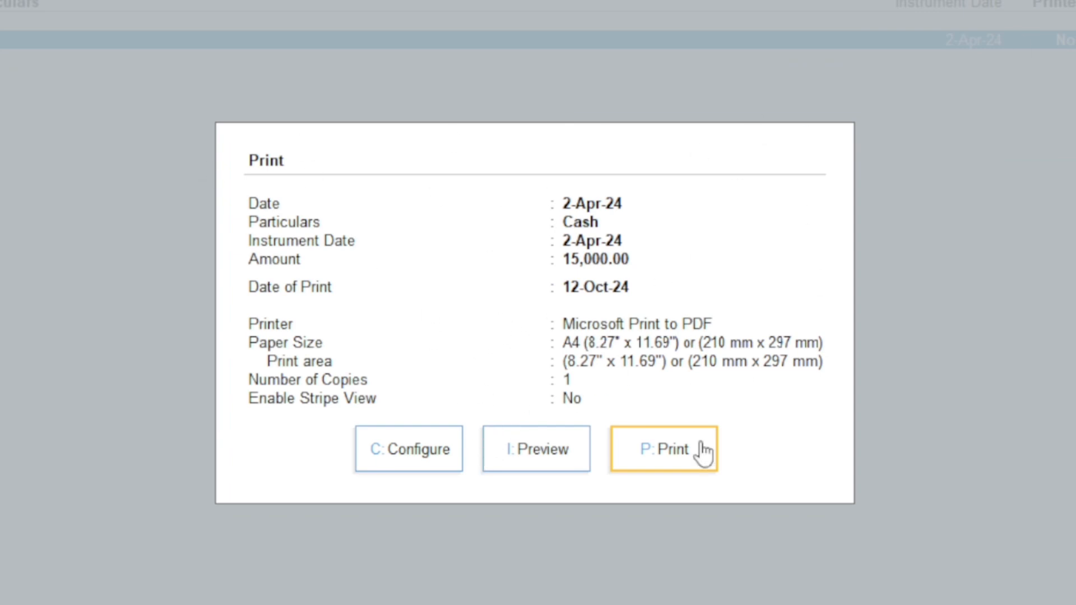
left_click(534, 460)
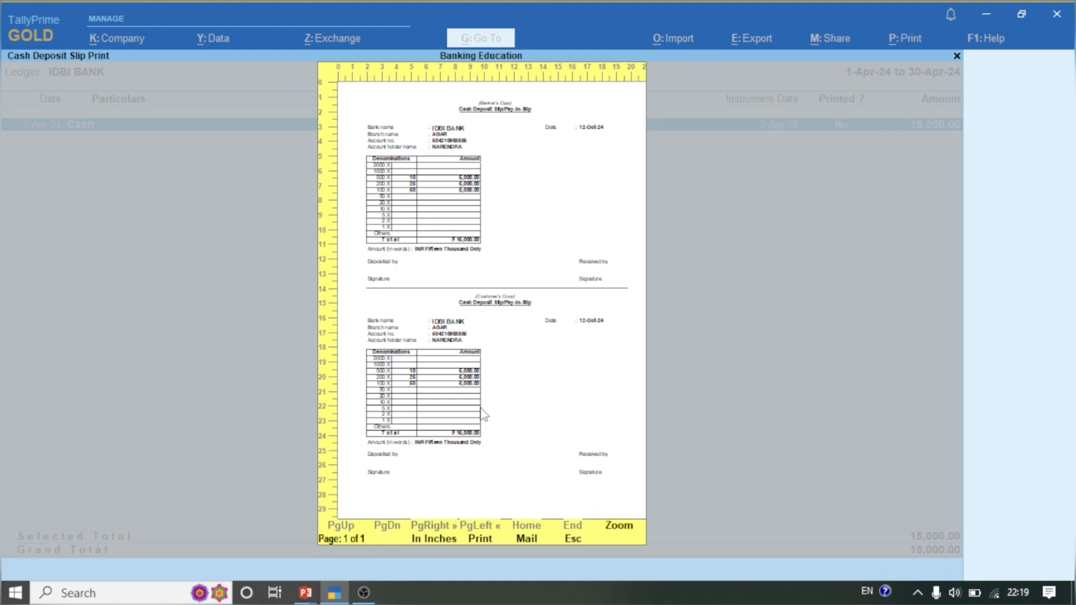
- Examine the banker's and customer's copies of the cash deposit slip at enlarged size, and close the preview
key("alt+z")
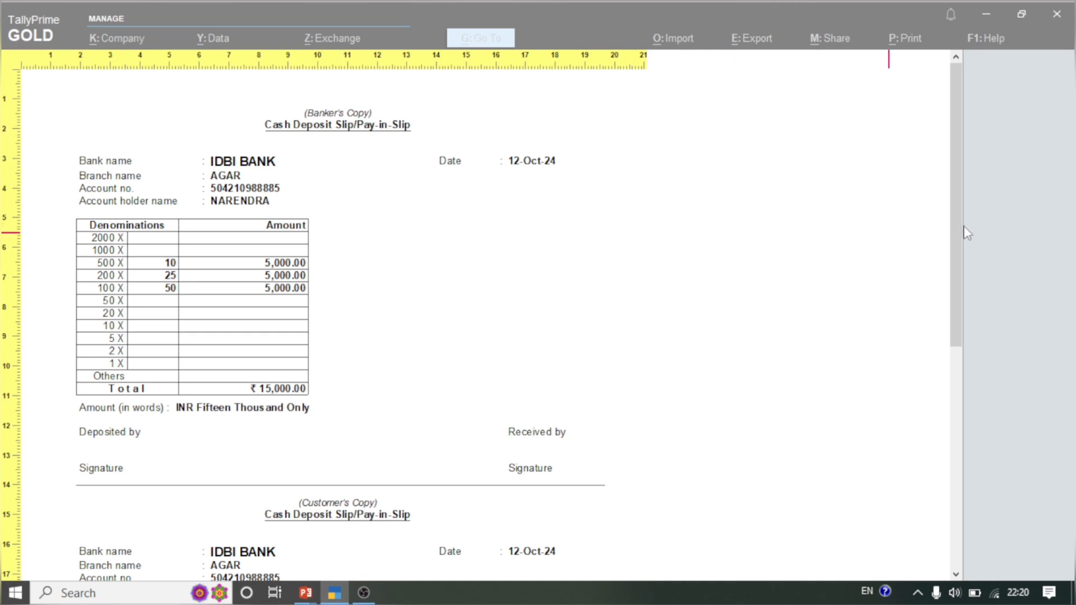
left_click_drag(958, 260, 975, 235)
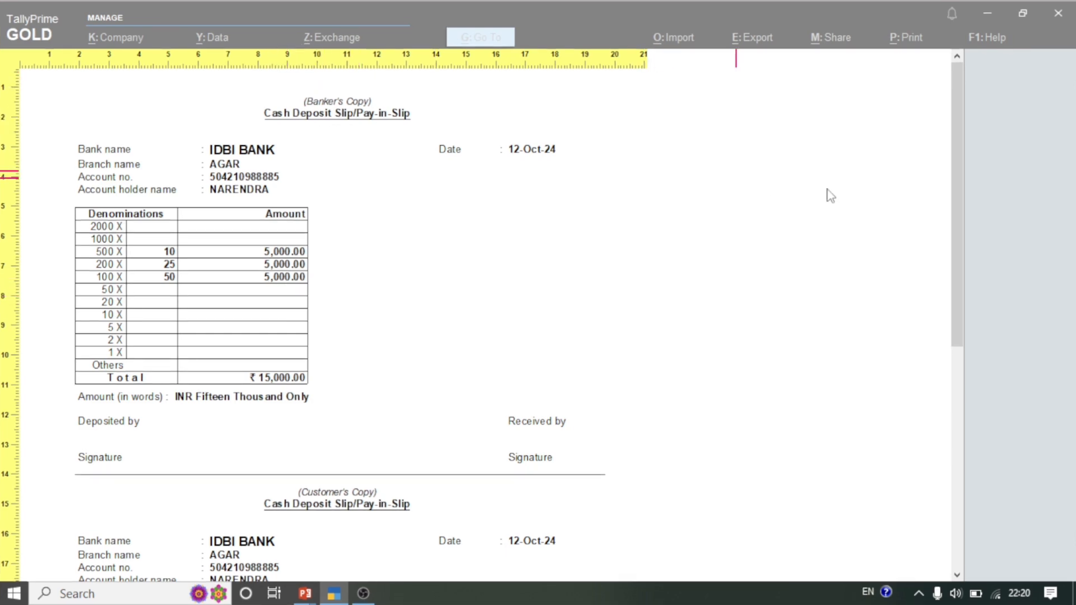
left_click_drag(957, 220, 956, 332)
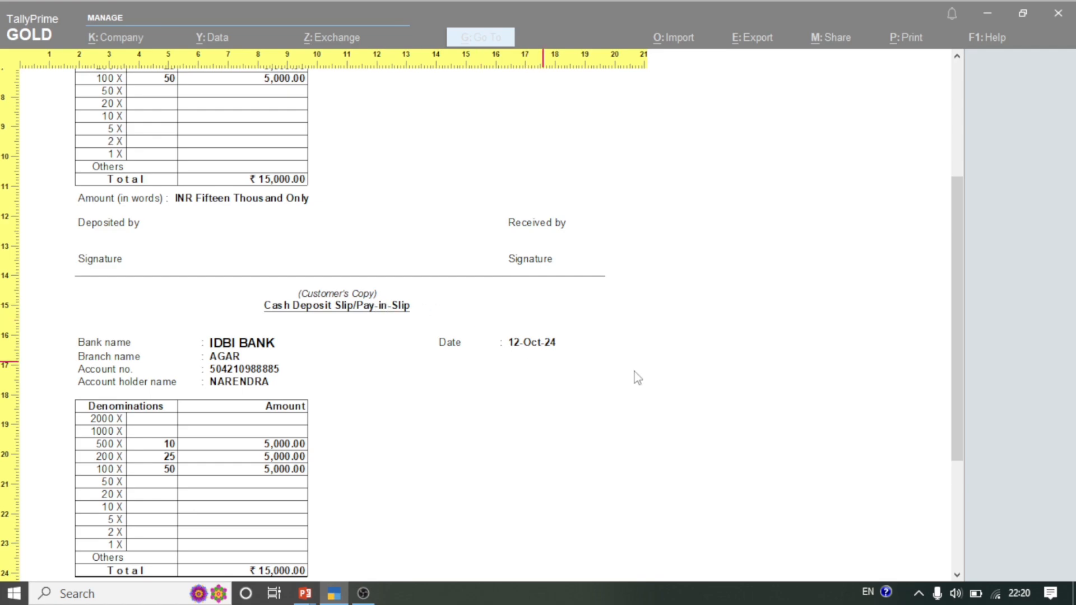
left_click_drag(957, 408, 992, 79)
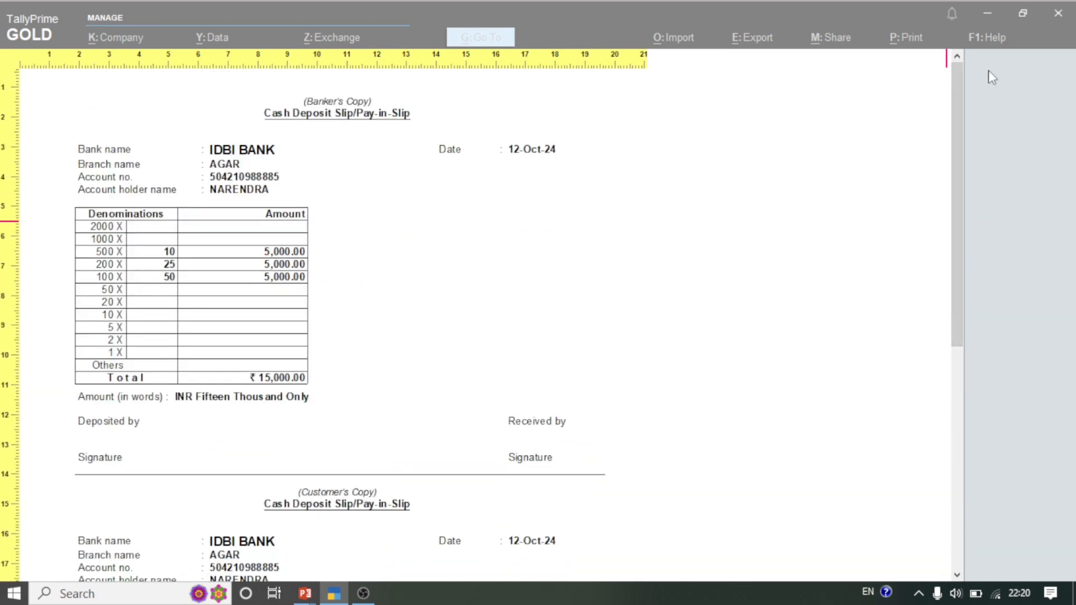
key("Escape")
key("Escape")
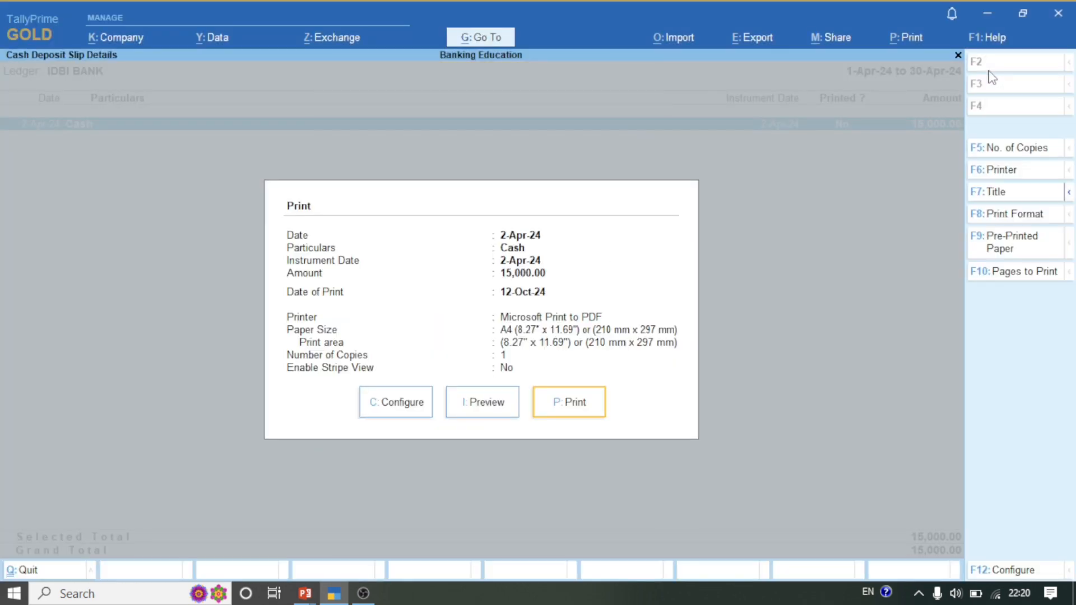
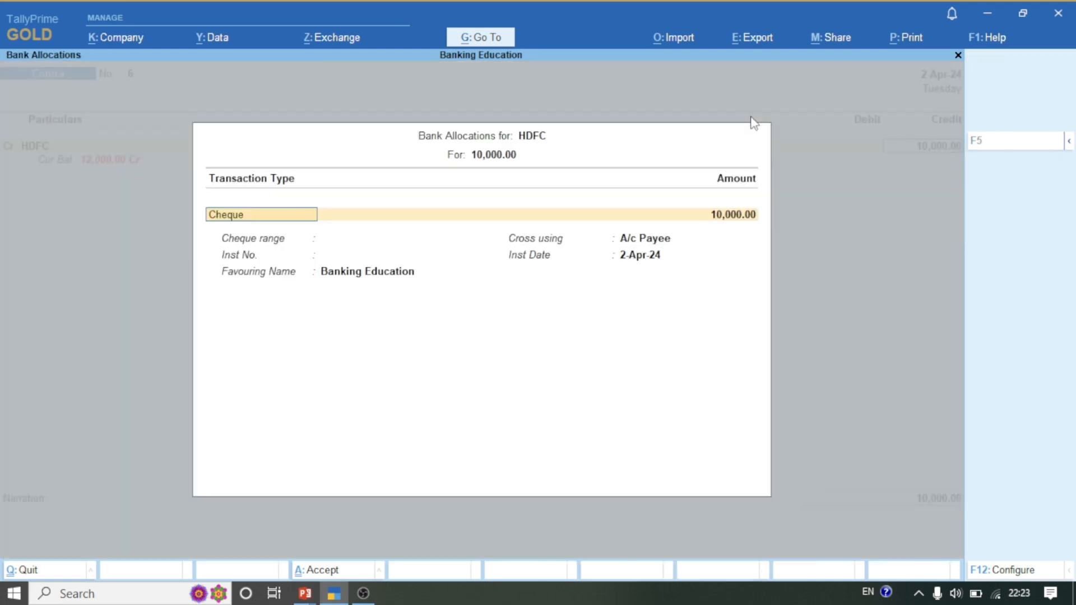
- Complete HDFC's 10,000.00 cheque allocation with cheque range Not Applicable, A/c Payee crossing, and instrument number 113355
key("Return")
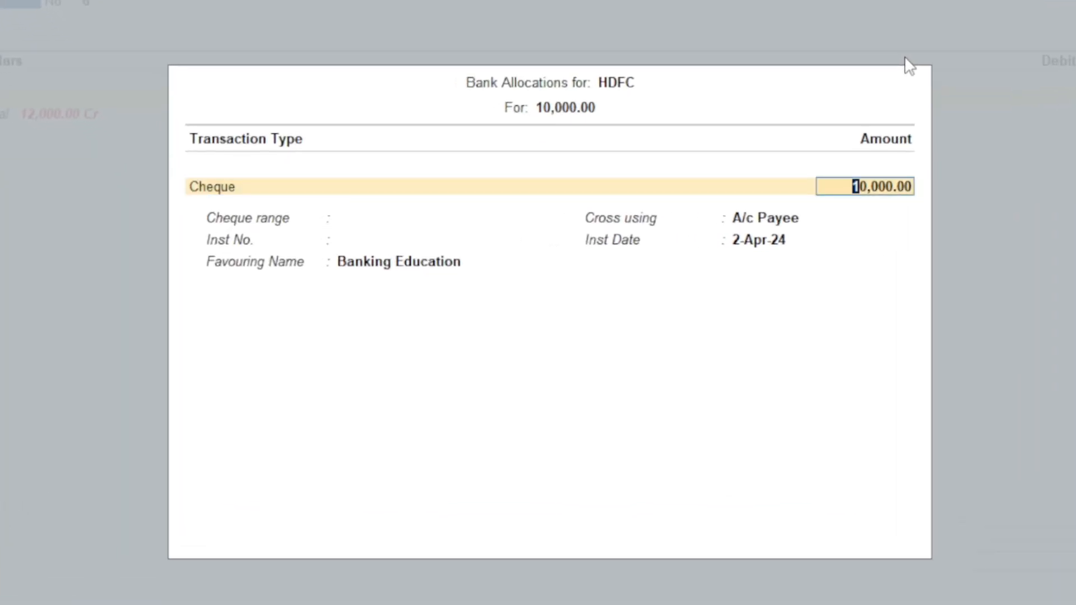
key("Return")
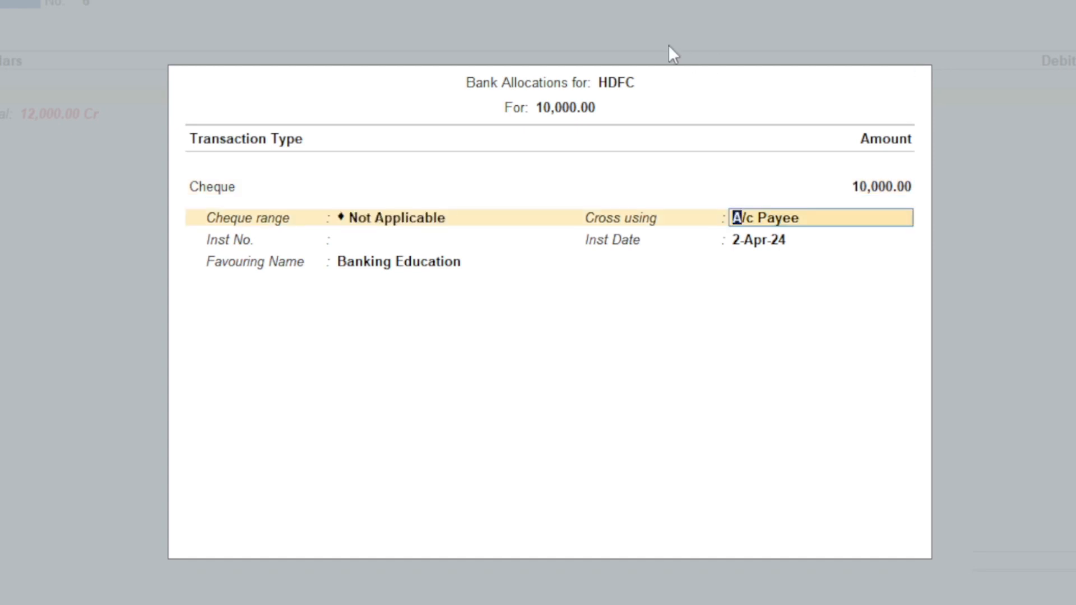
left_click(425, 217)
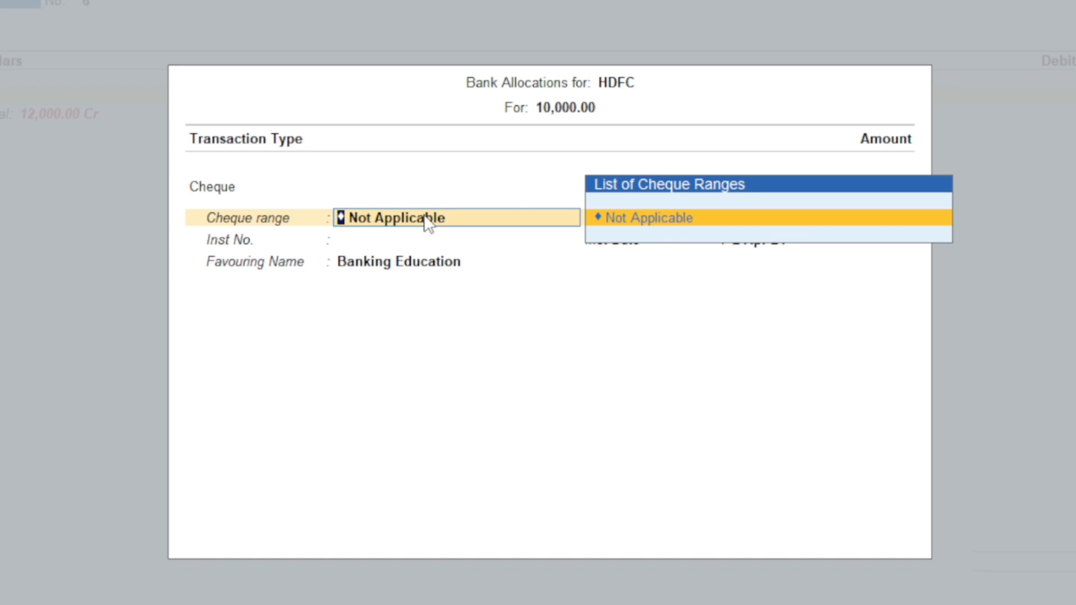
key("Return")
key("Return")
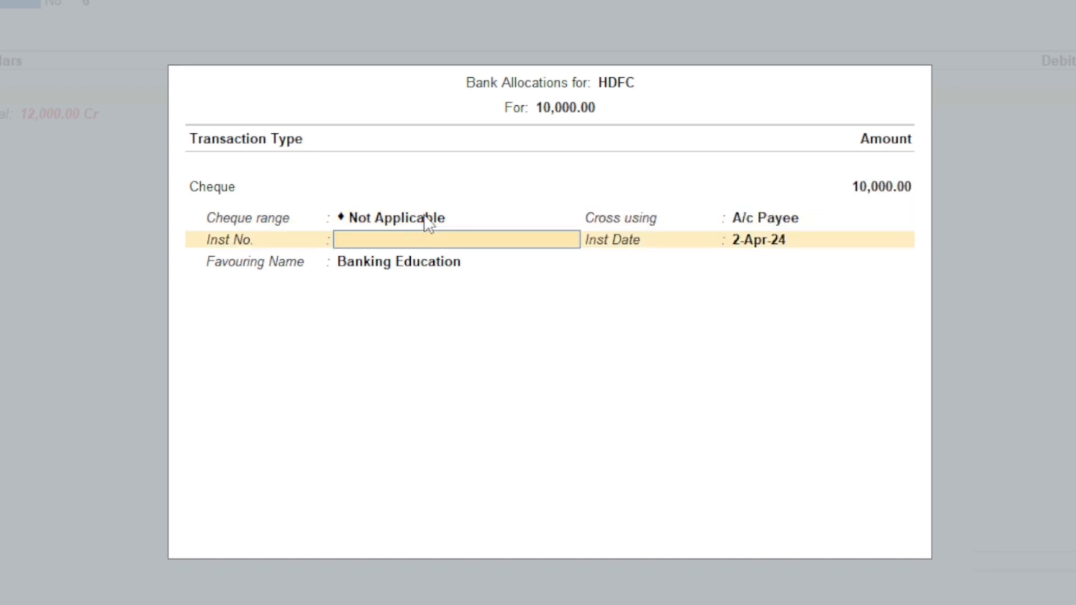
type("113355")
key("Return")
key("Return")
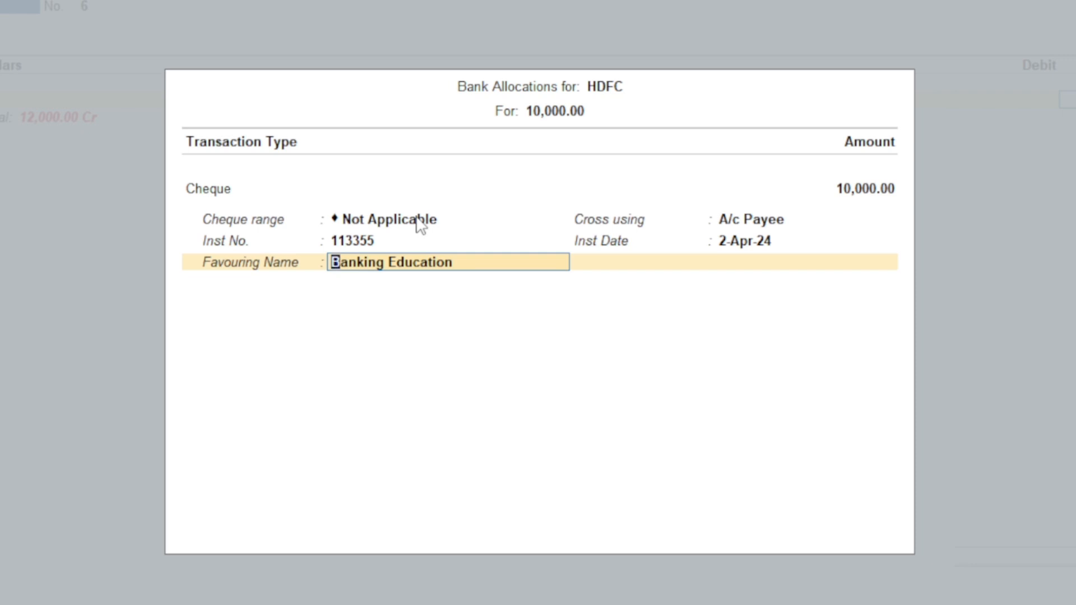
key("Return")
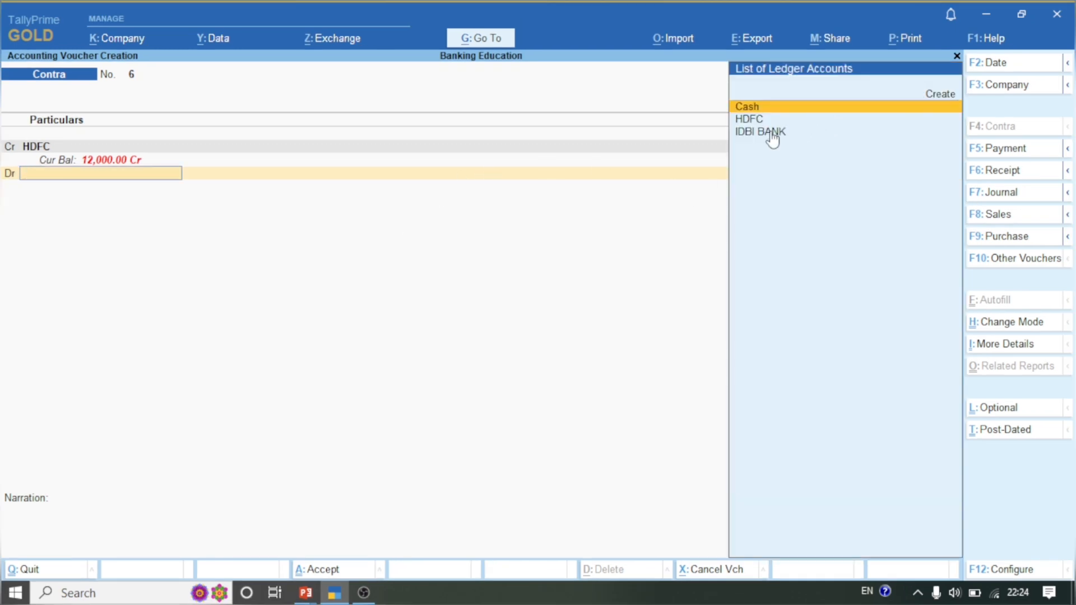
- Debit IDBI BANK with 10,000.00 and allocate it as a Cheque/DD drawn on HDFC Bank (India)
left_click(772, 131)
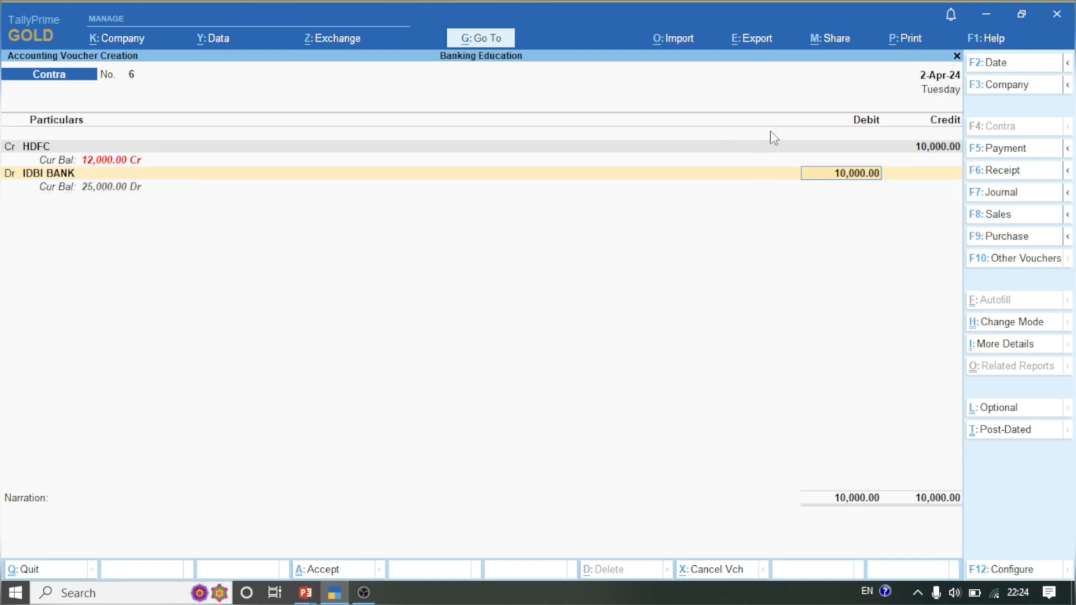
key("Return")
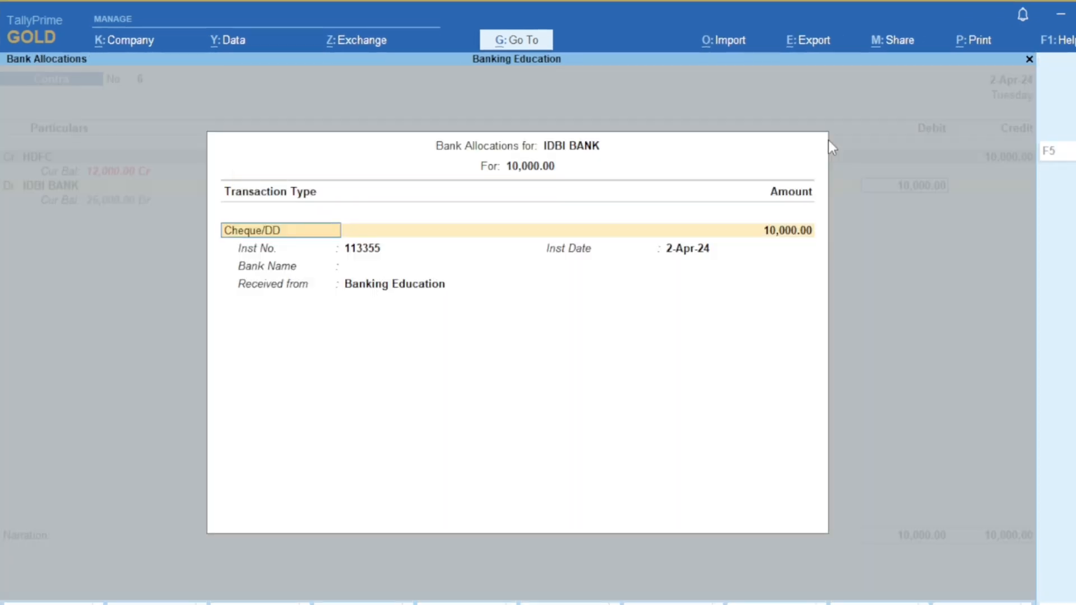
key("Return")
key("Return")
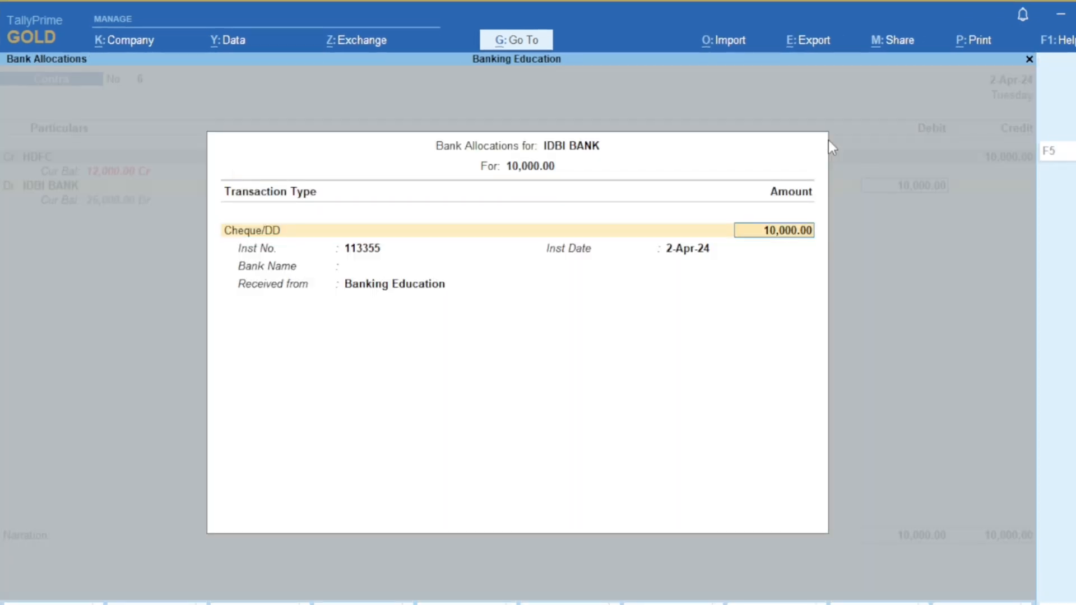
key("Return")
key("Return")
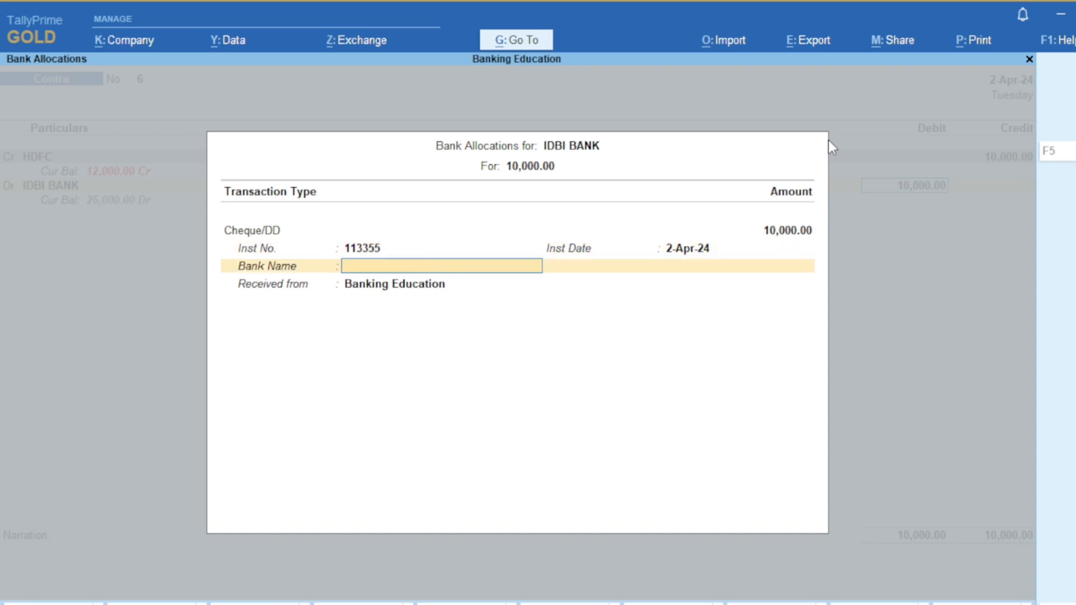
type("Hdf")
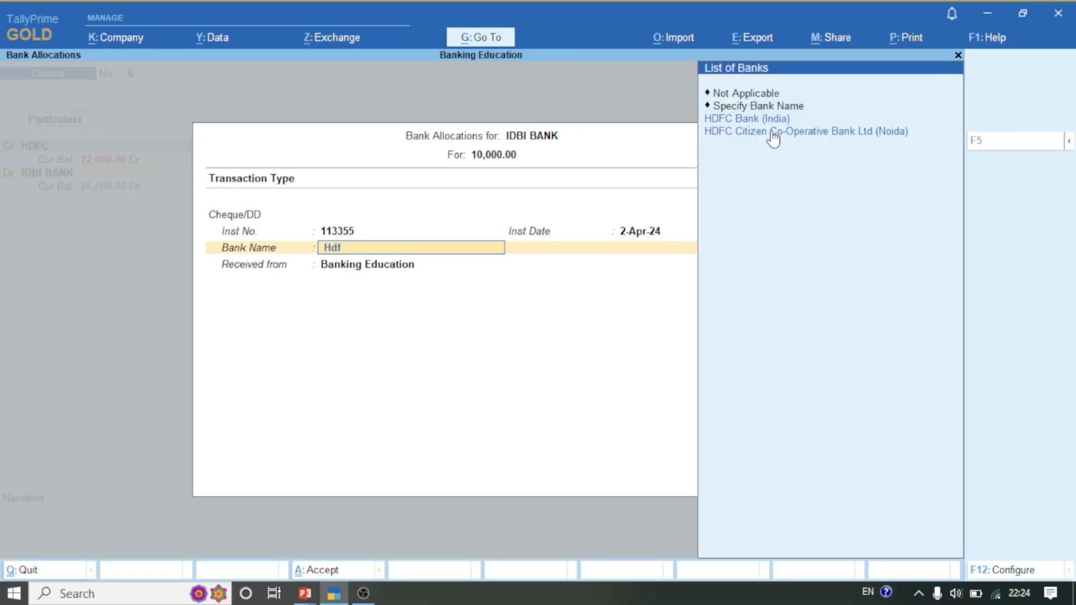
type("c")
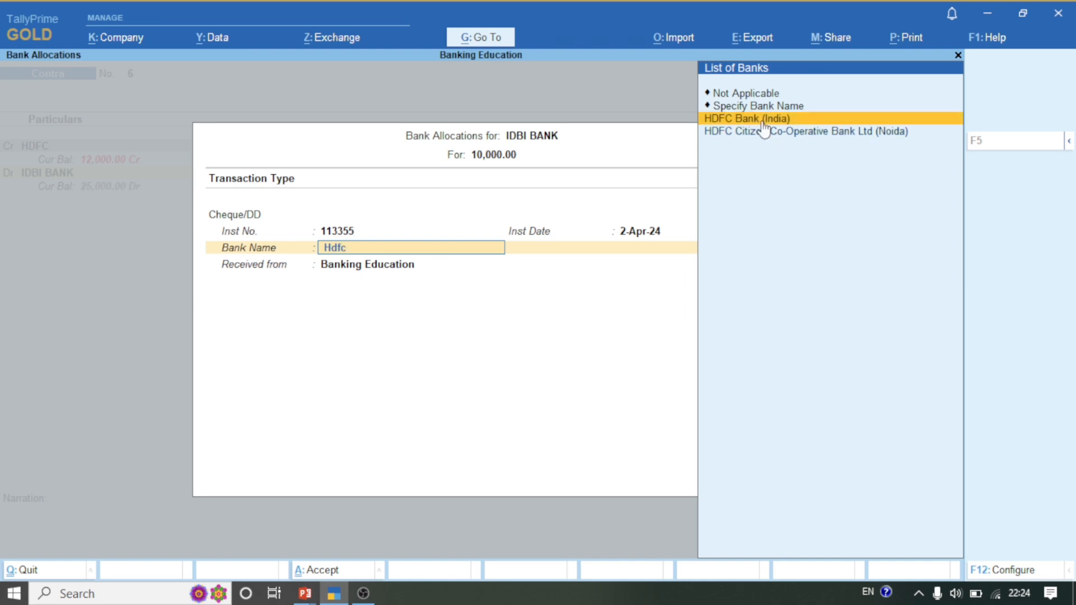
left_click(763, 124)
key("Return")
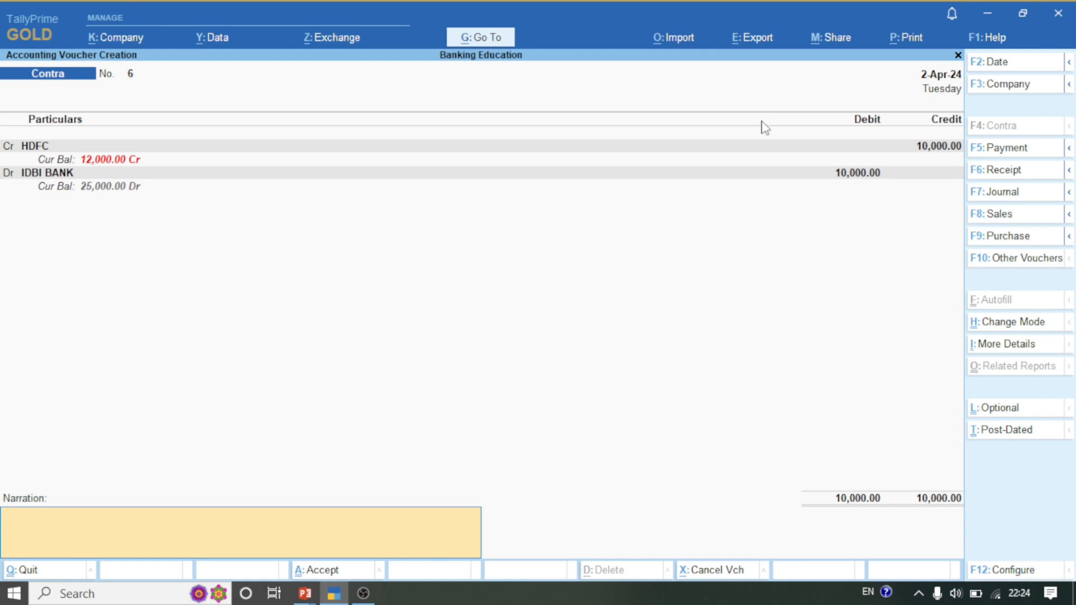
- Date the contra voucher 3-4-2024 and save it without printing the cheque
key("F1")
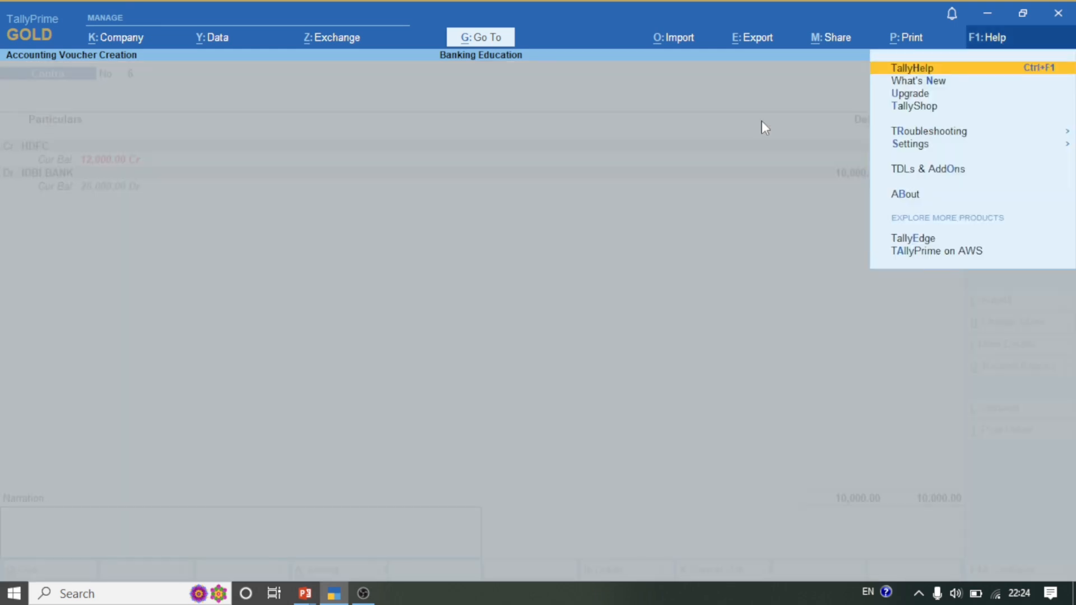
key("F2")
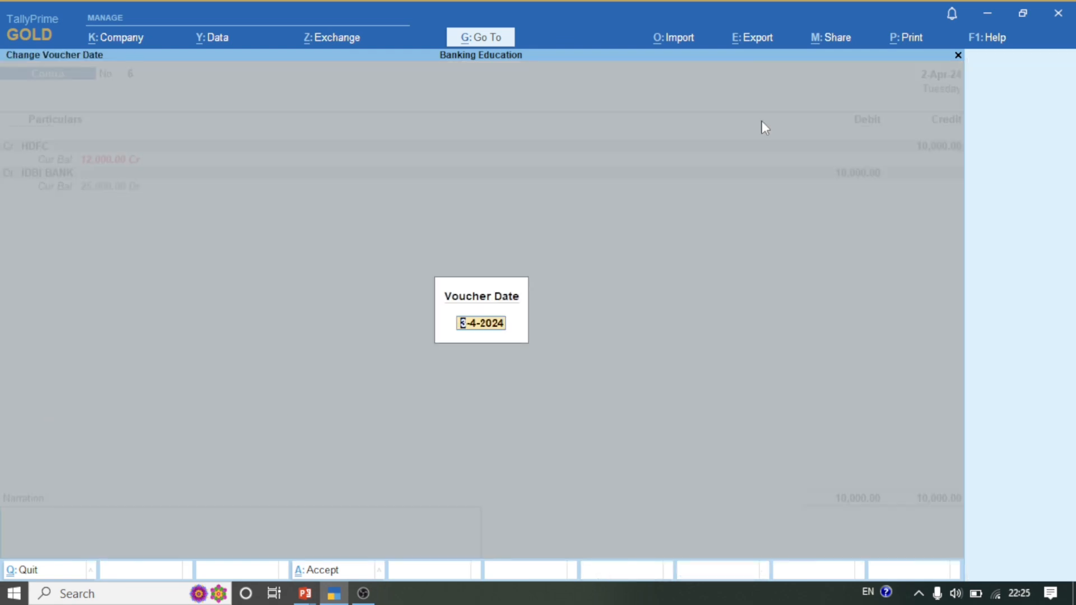
key("Return")
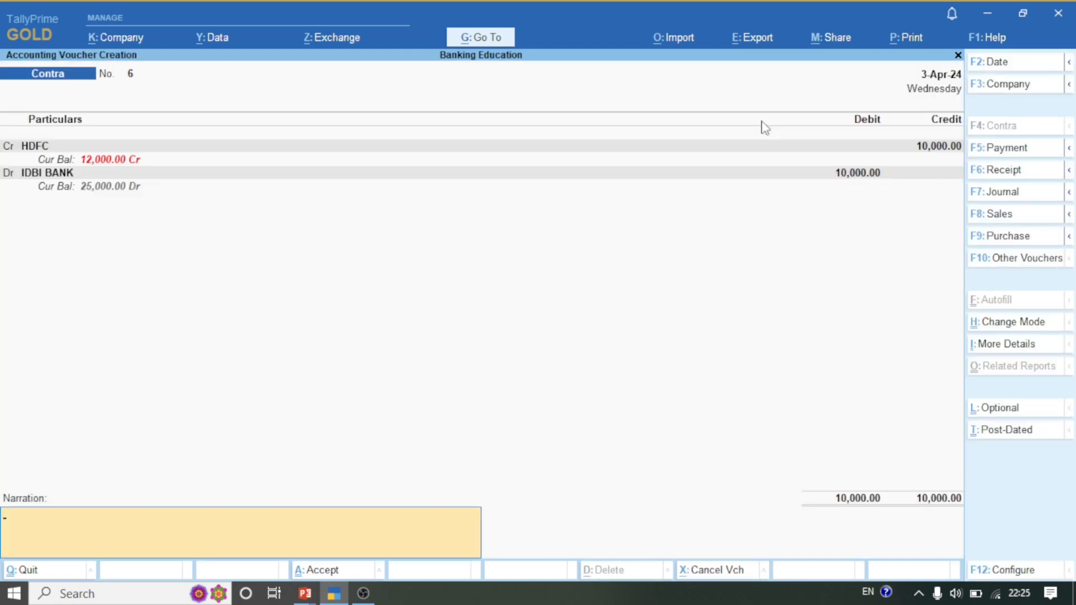
key("Return")
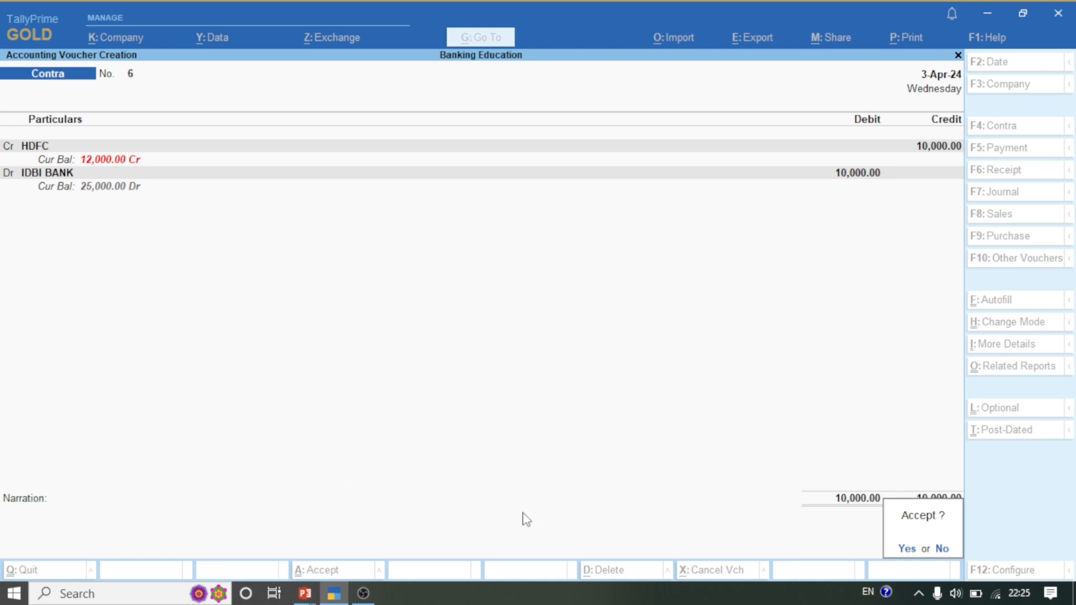
left_click(888, 543)
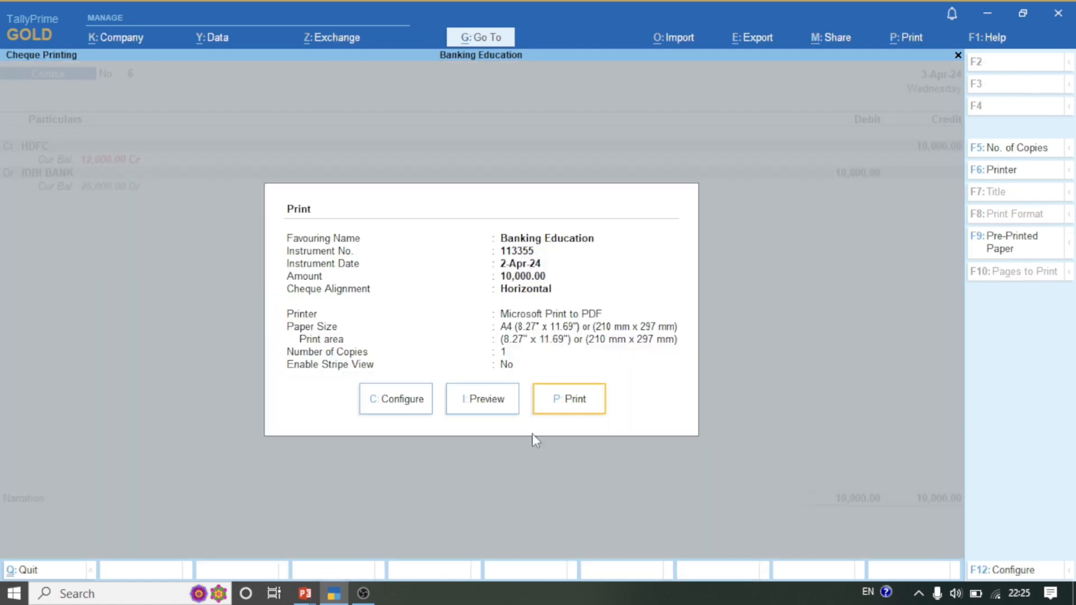
key("Escape")
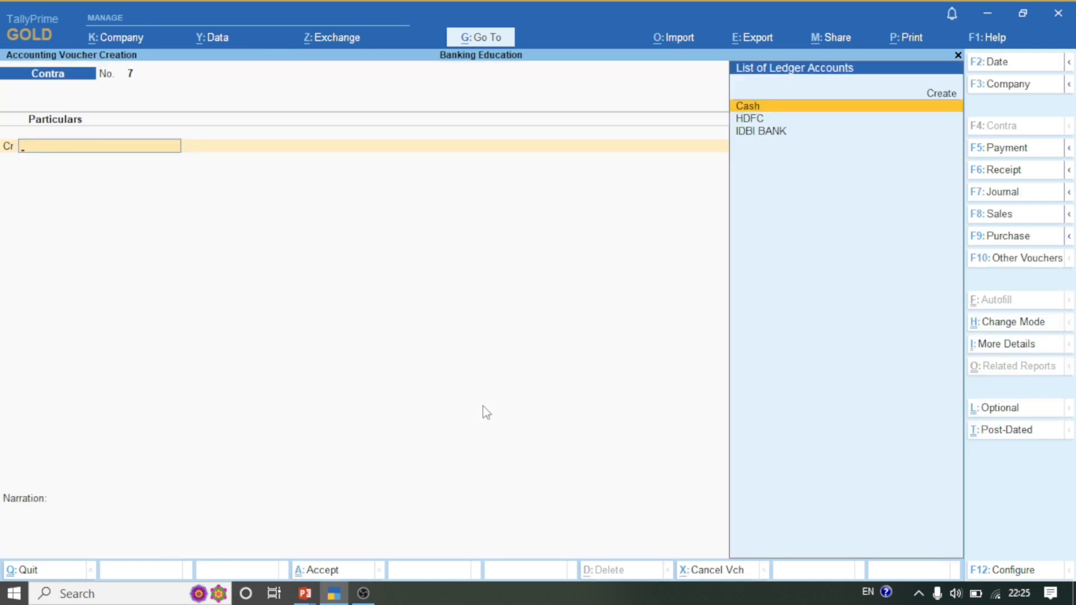
- Reopen the saved HDFC to IDBI BANK contra voucher for review, and return to the Gateway of Tally
key("Page_Up")
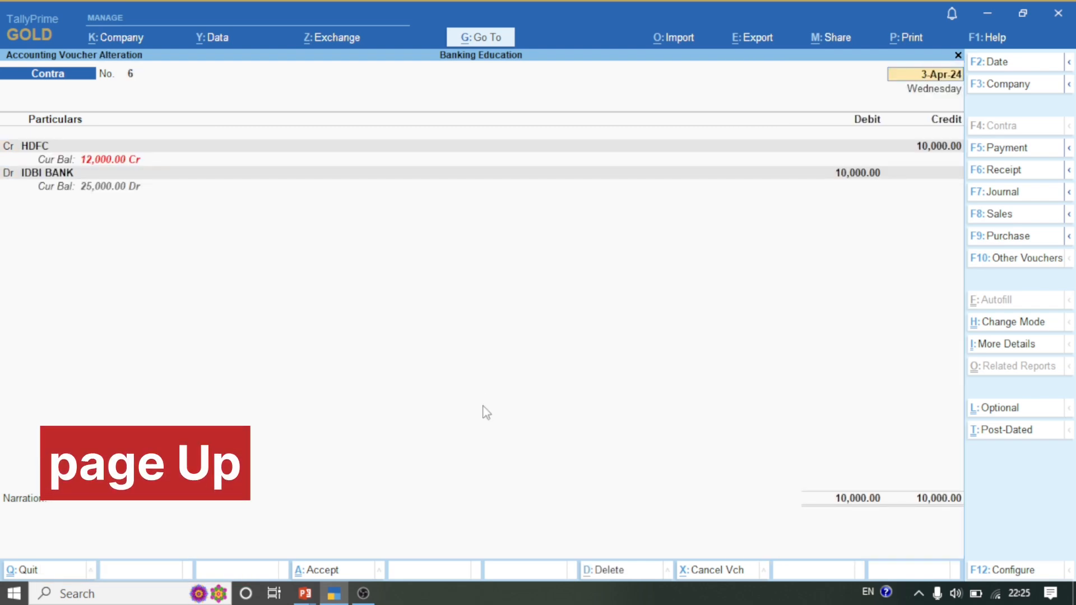
key("Escape")
key("Return")
key("Escape")
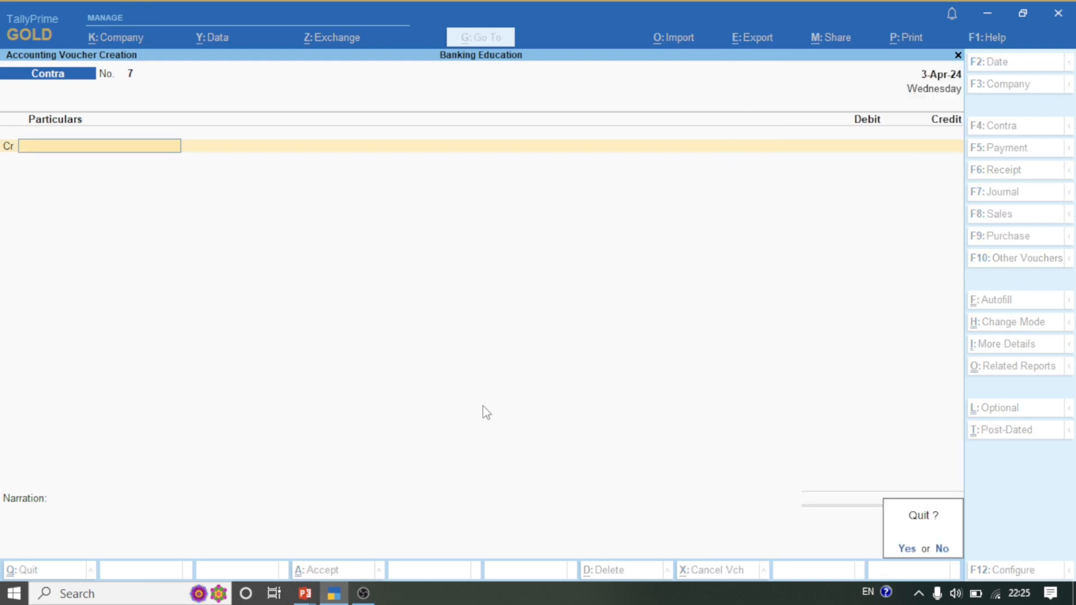
key("y")
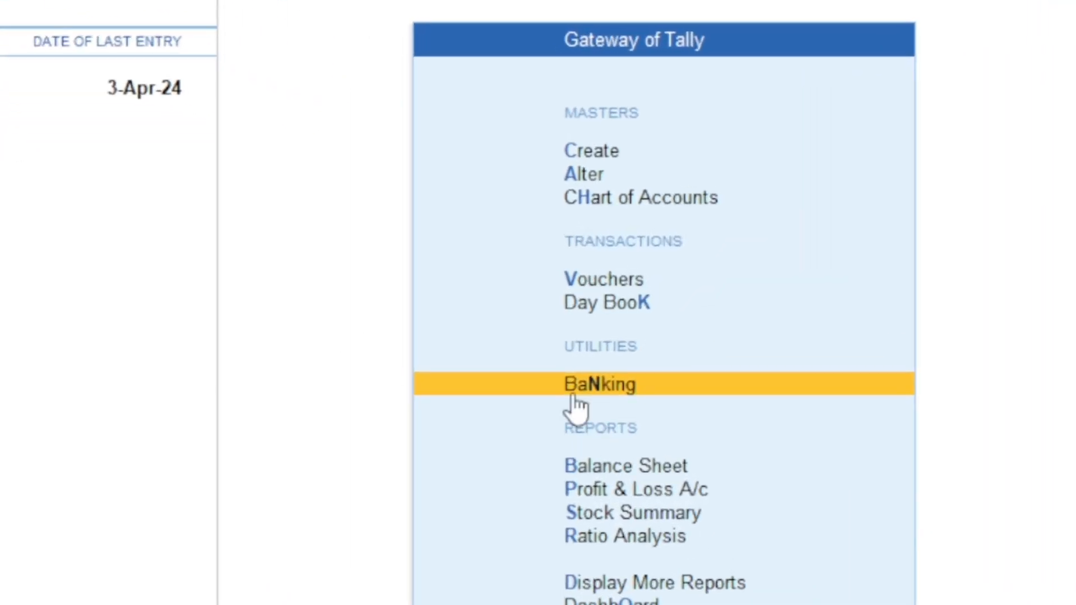
- Open the banking cheque deposit slip report for IDBI BANK
left_click(622, 384)
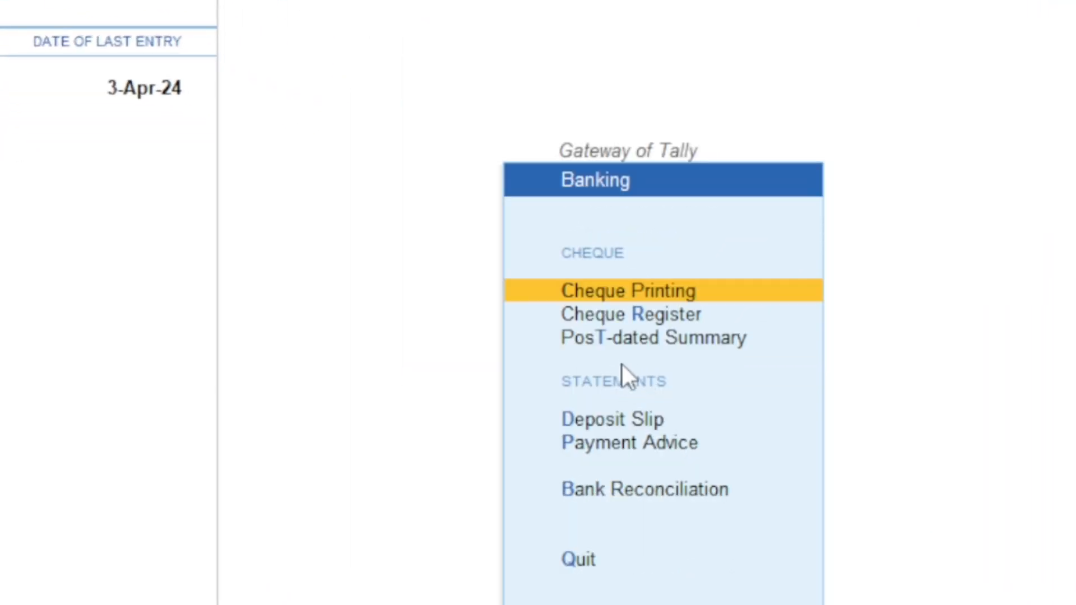
left_click(600, 421)
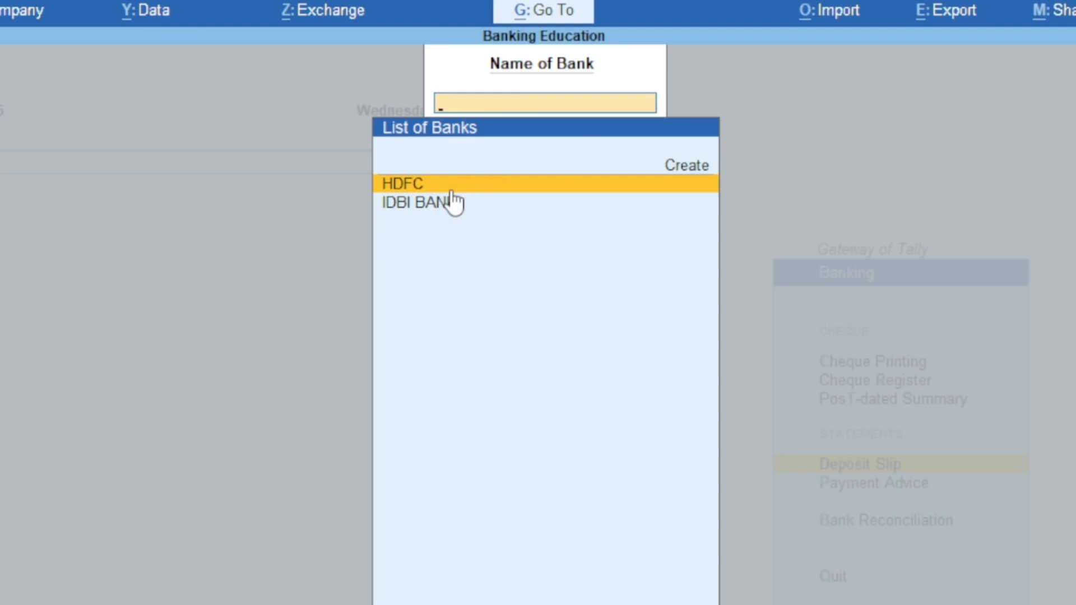
left_click(419, 211)
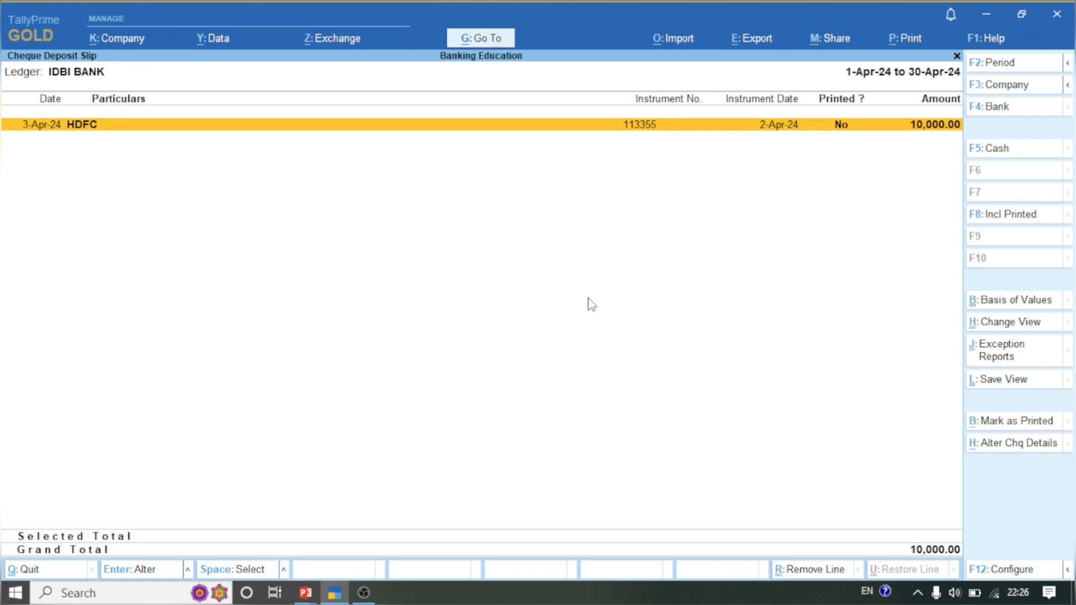
- Select the 3-Apr-24 HDFC cheque entry and open the print preview of its deposit slip
key("space")
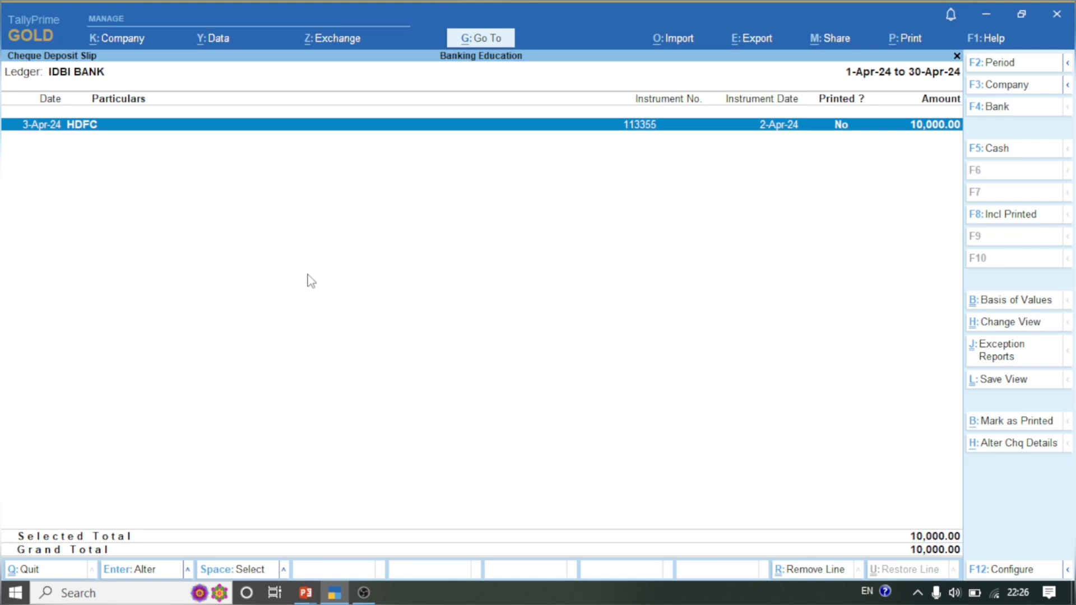
key("alt+p")
key("alt+p")
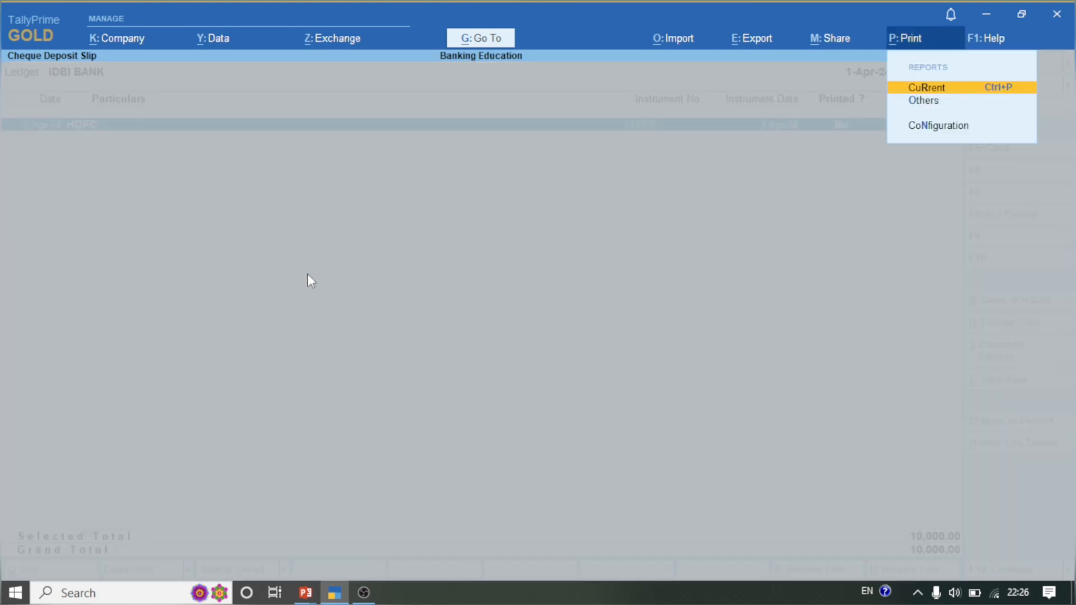
key("Return")
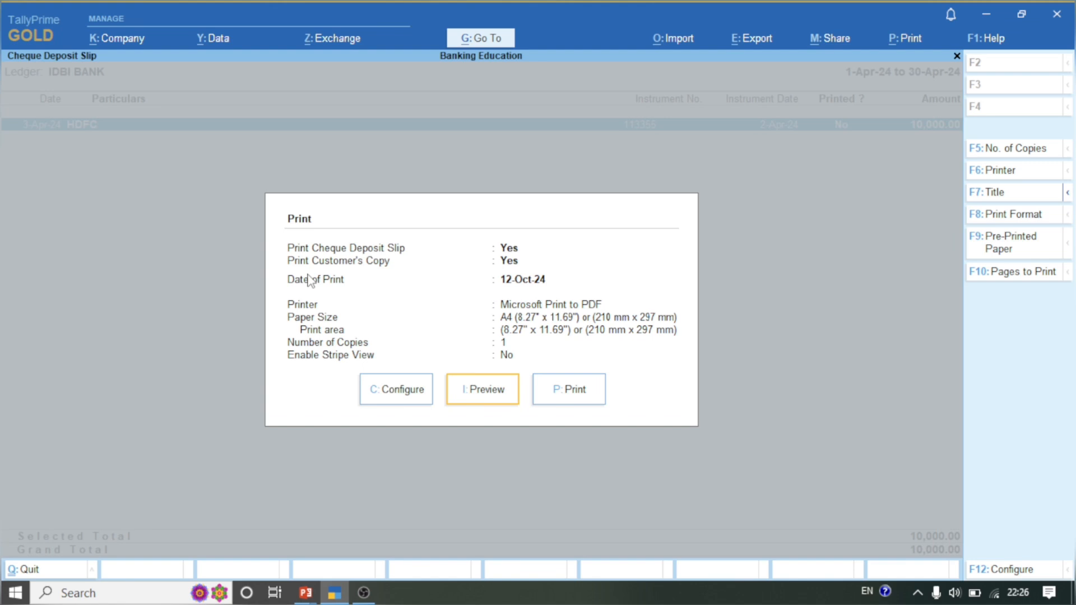
key("i")
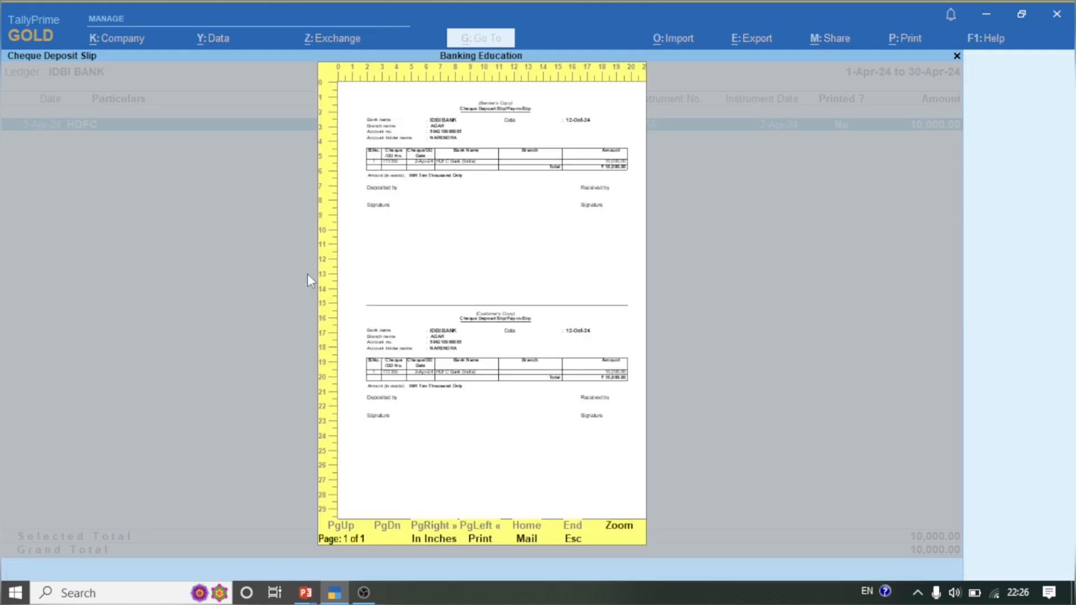
- Examine the banker's and customer's copies of the cheque deposit slip at enlarged size
key("alt+z")
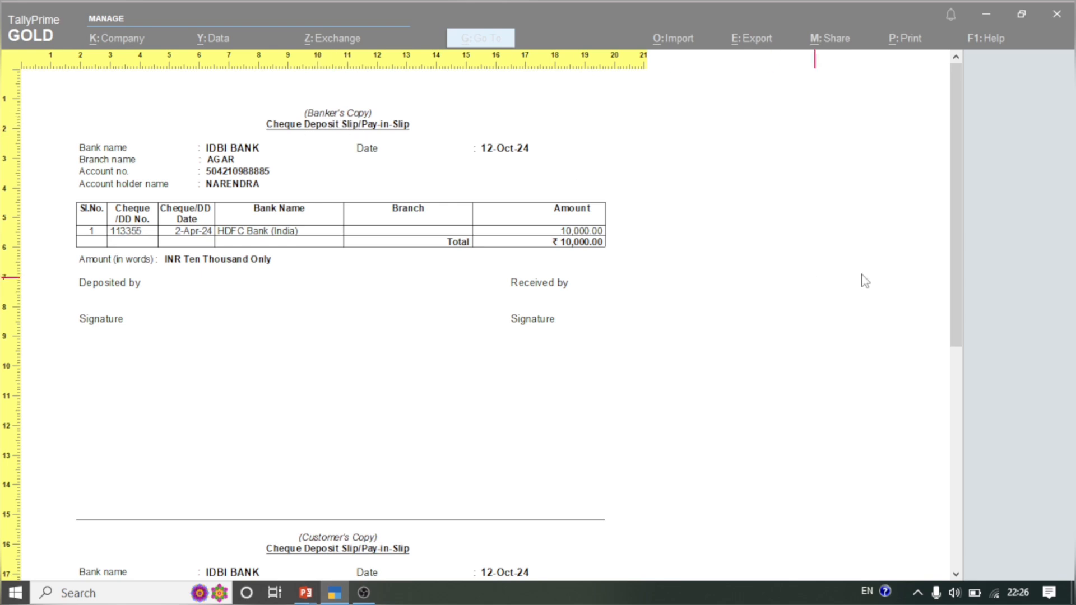
left_click_drag(956, 233, 975, 353)
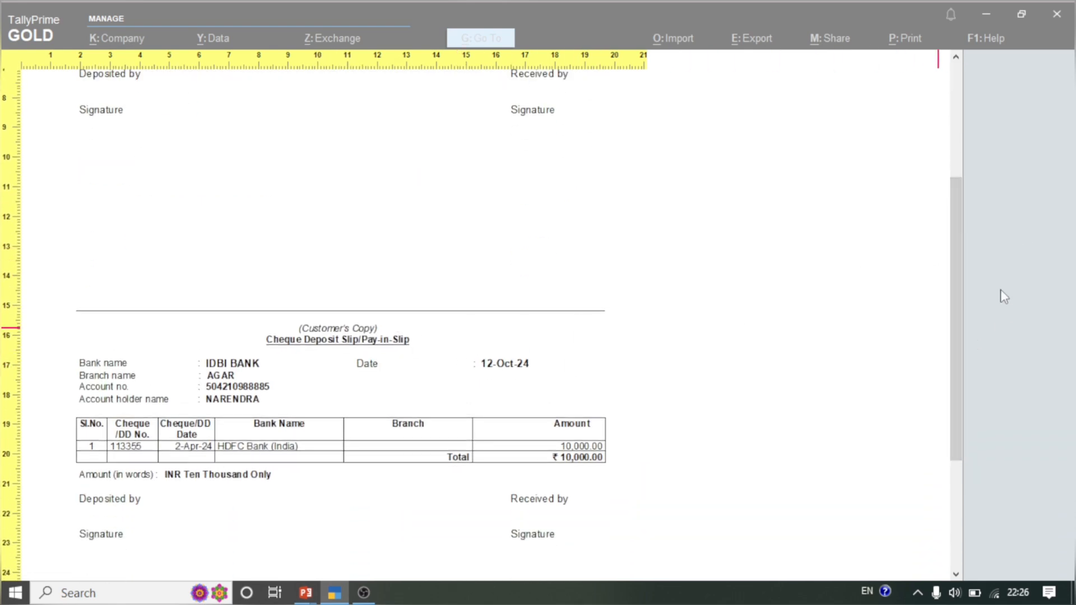
left_click_drag(953, 302, 953, 161)
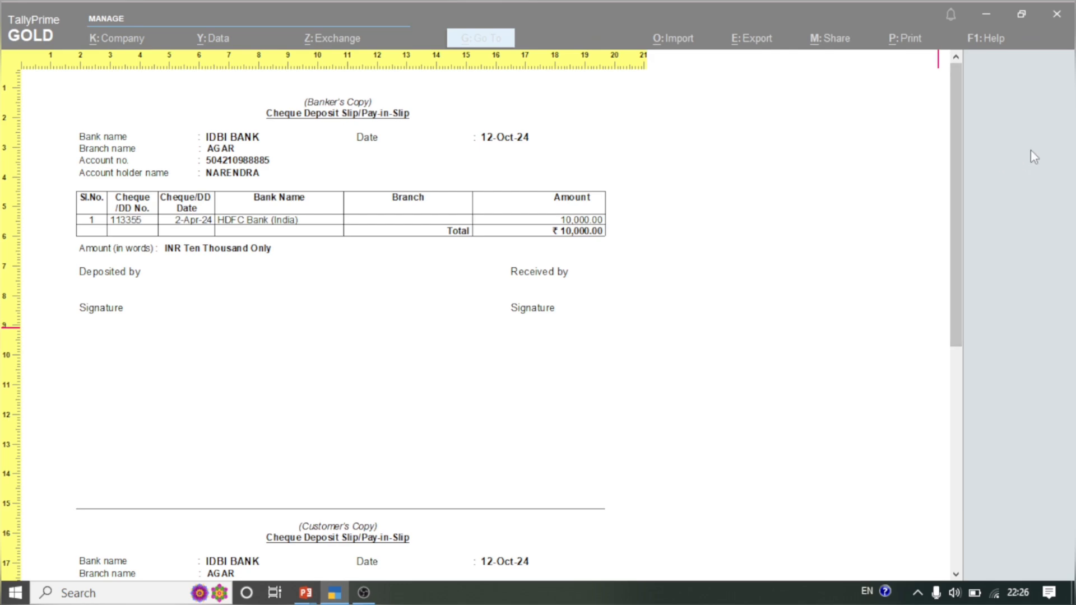
left_click_drag(965, 186, 965, 252)
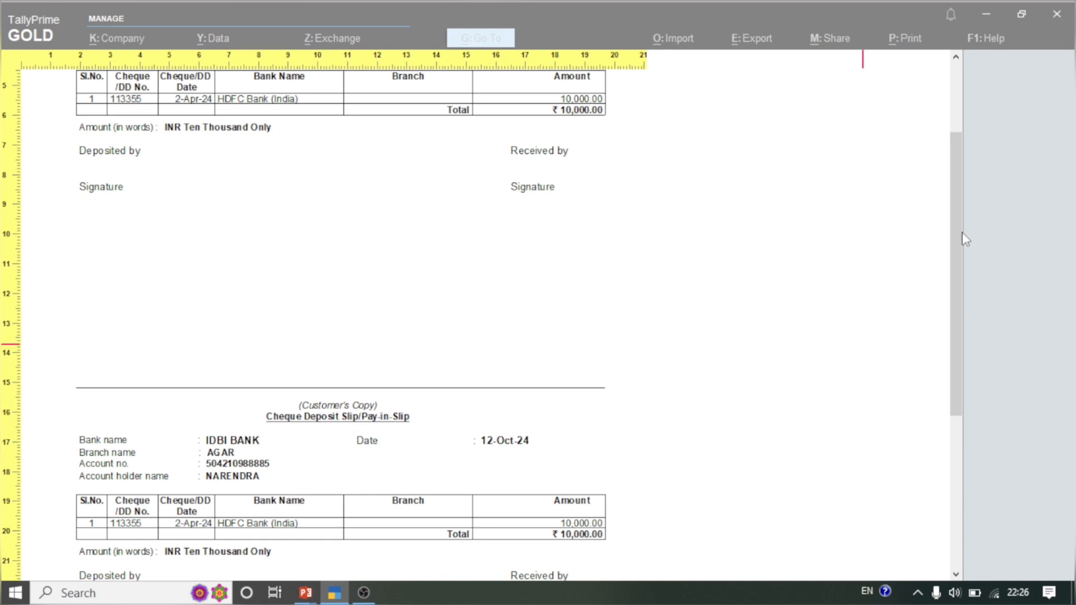
left_click_drag(962, 235, 964, 298)
left_click_drag(956, 250, 956, 57)
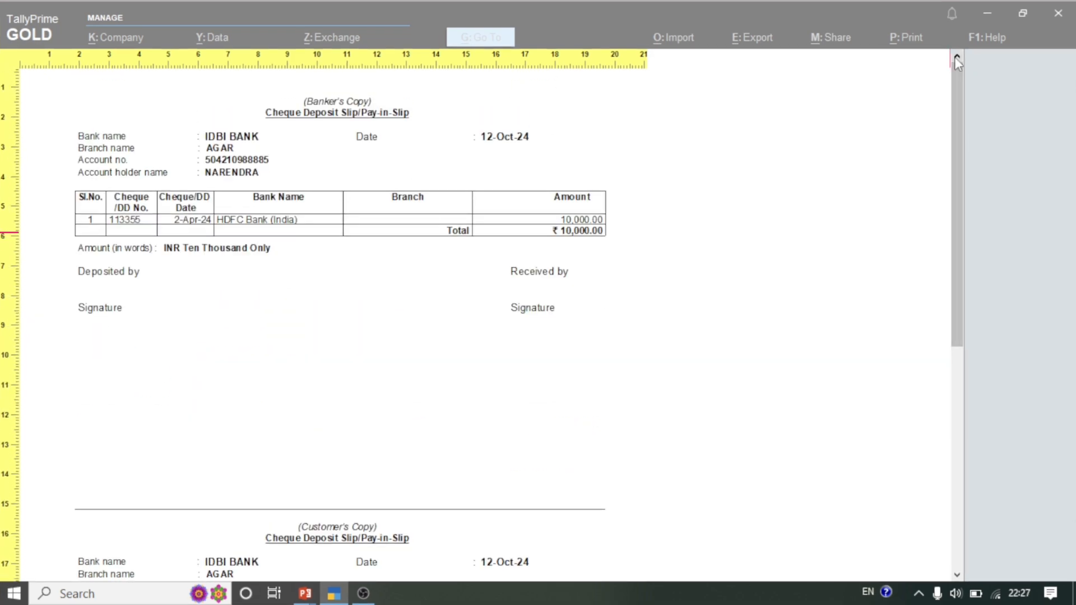